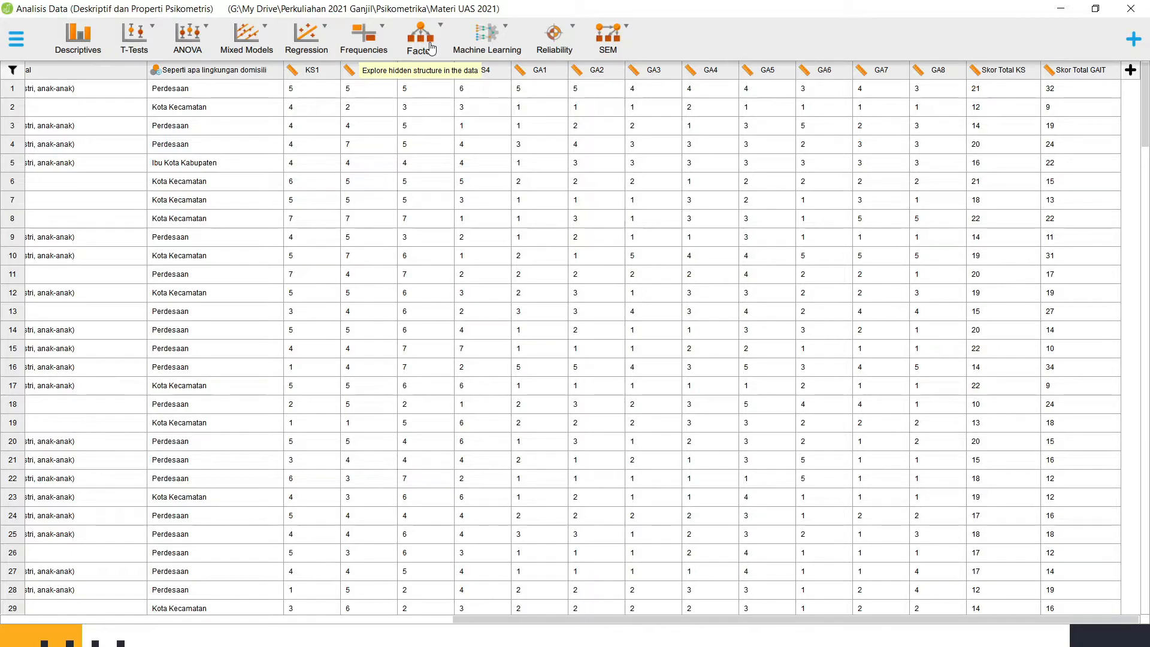
- Start a Confirmatory Factor Analysis and title it "Confirmatory Factor Analysis: Internet Trolling"
click(432, 48)
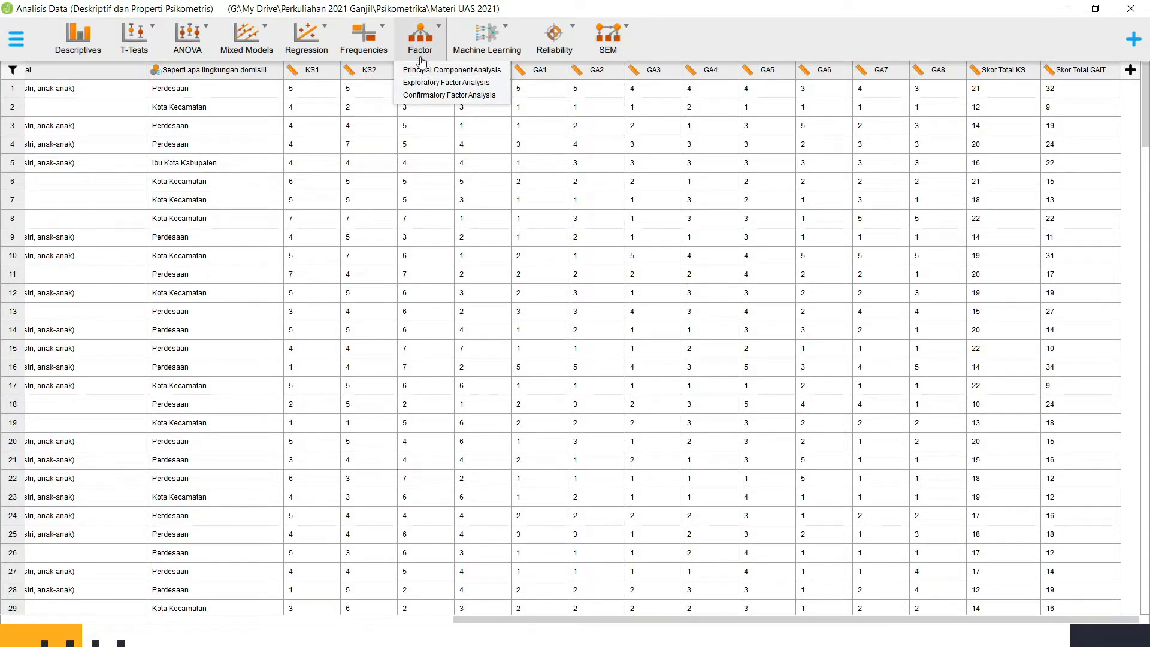
click(426, 95)
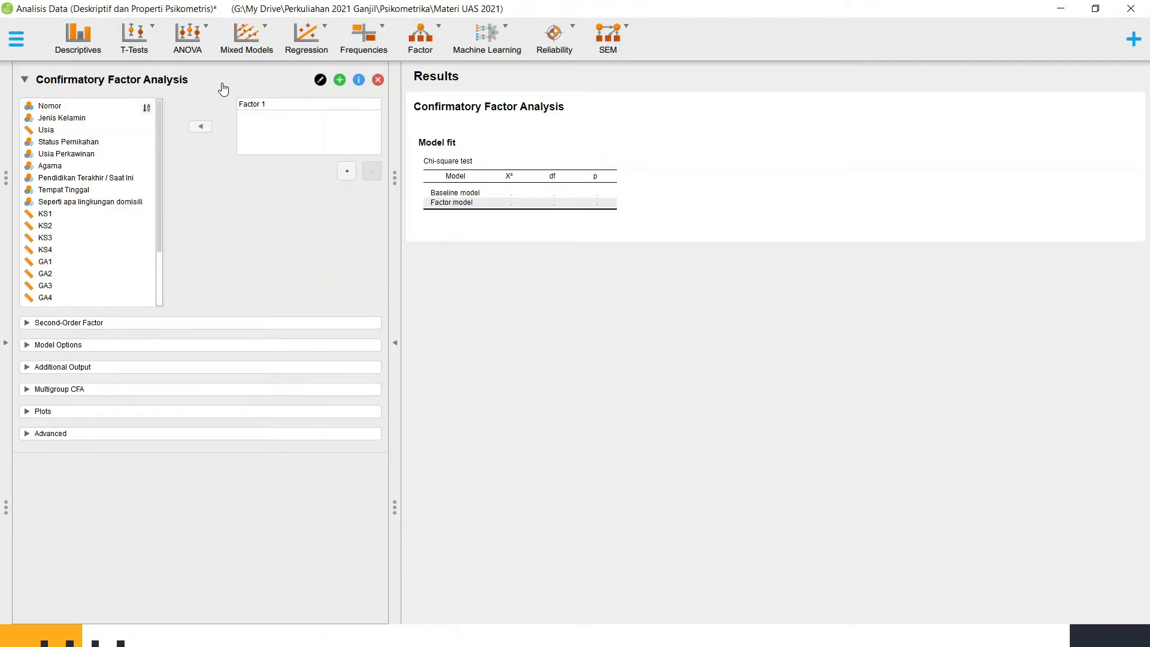
click(321, 80)
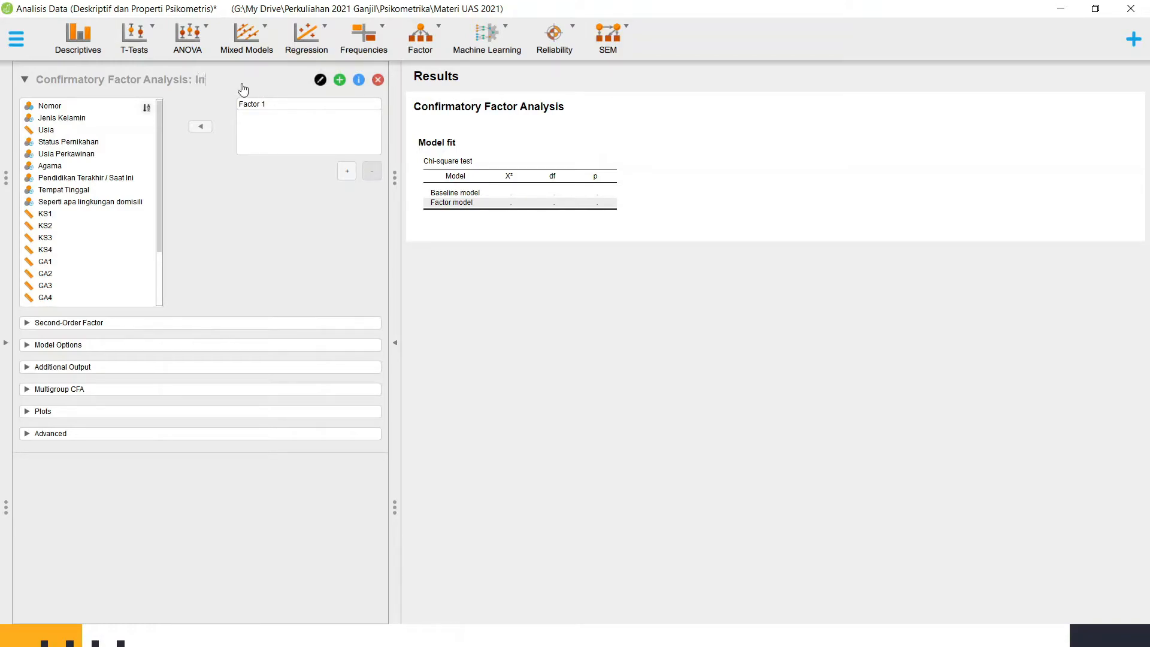
text(: Internet Trolling)
key(Return)
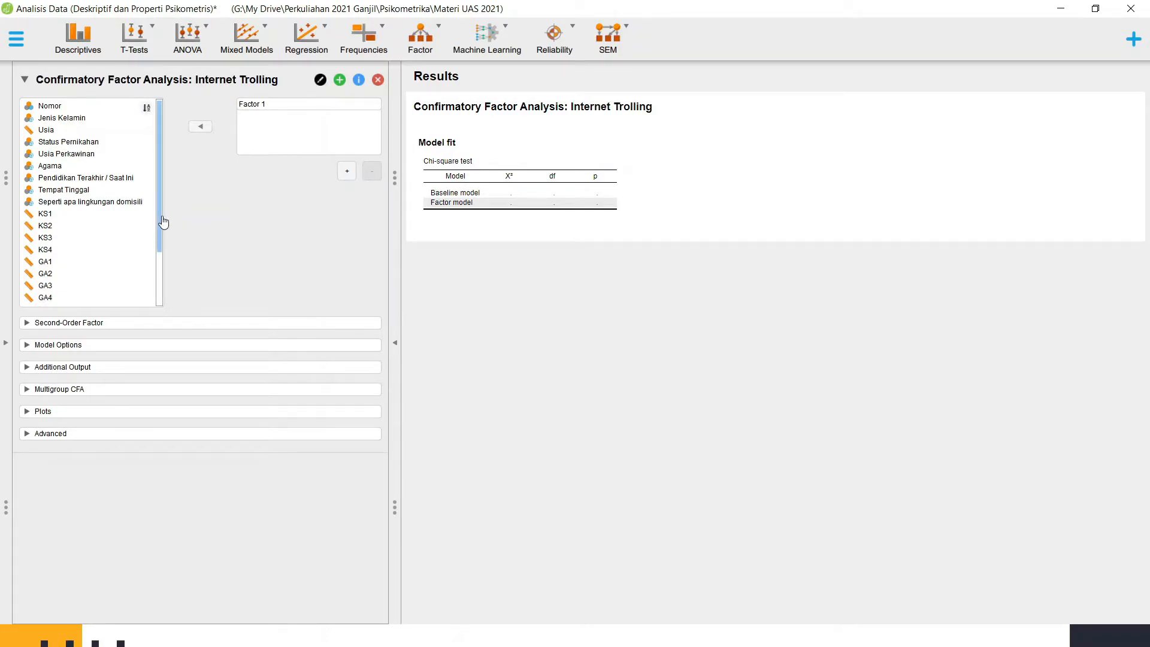
- Assign the variables GA1 through GA8 as indicators of Factor 1
drag(163, 222, 162, 285)
click(45, 191)
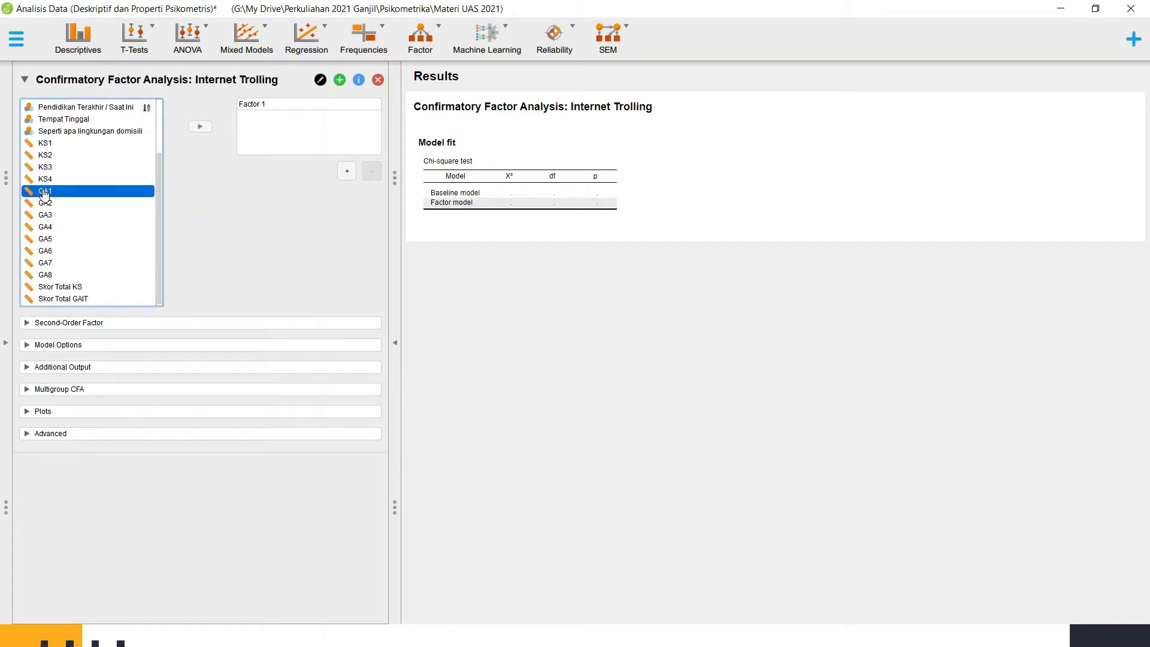
shift+click(59, 278)
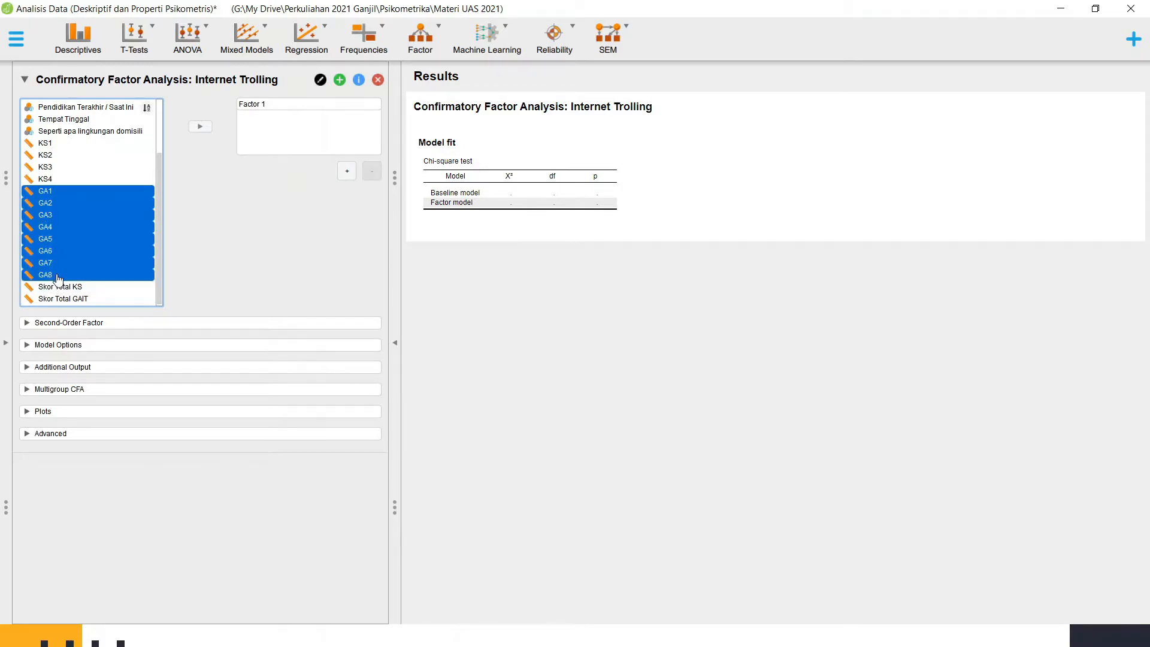
click(200, 129)
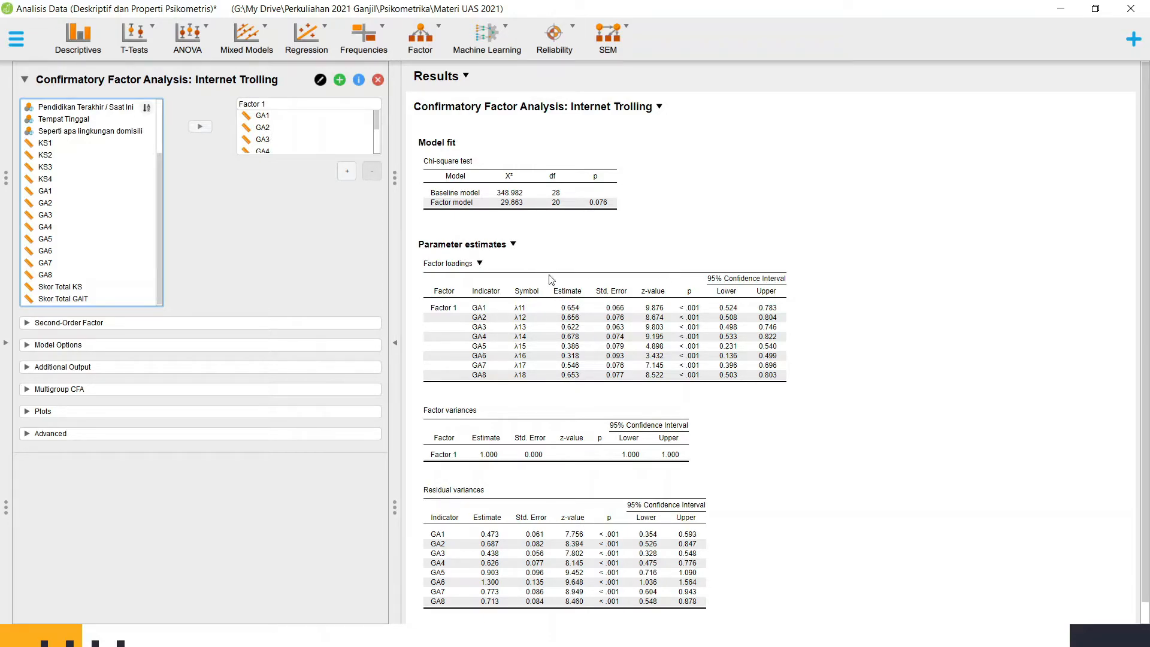
- Look through the Second-Order Factor and Model Options settings of the analysis
click(29, 329)
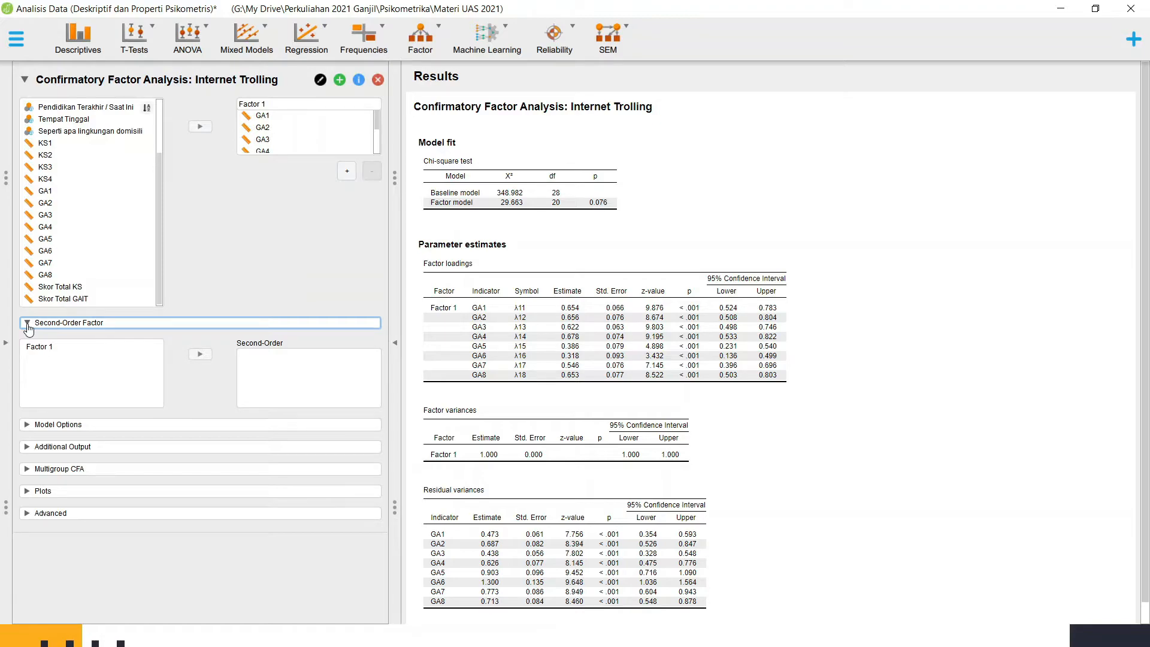
click(28, 327)
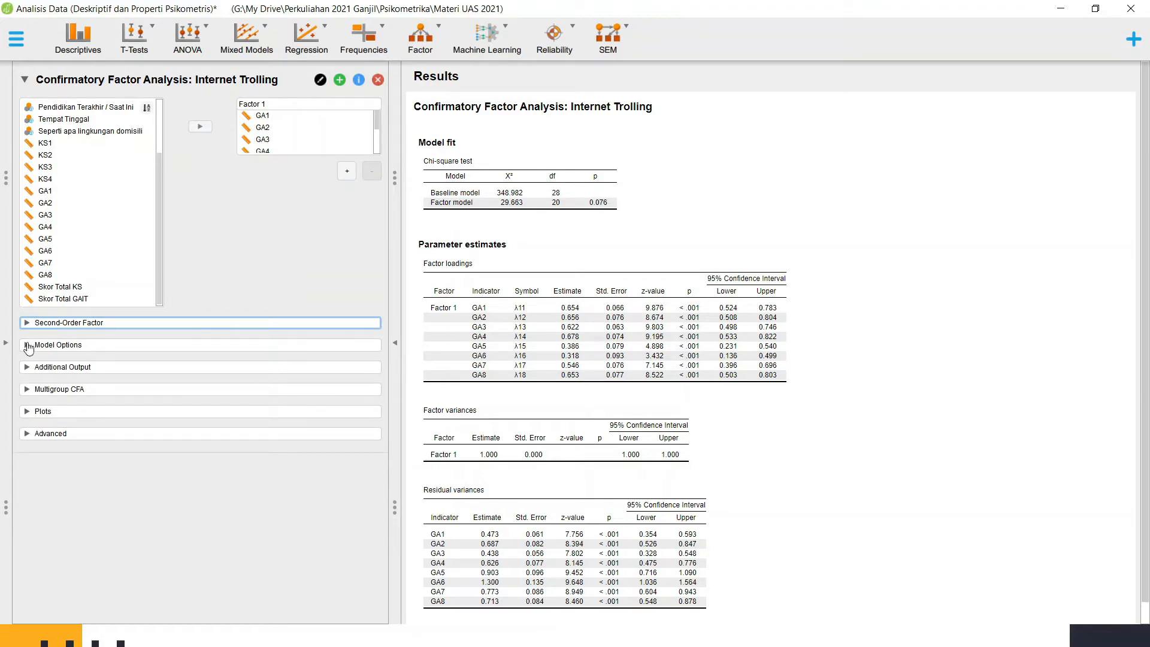
click(28, 347)
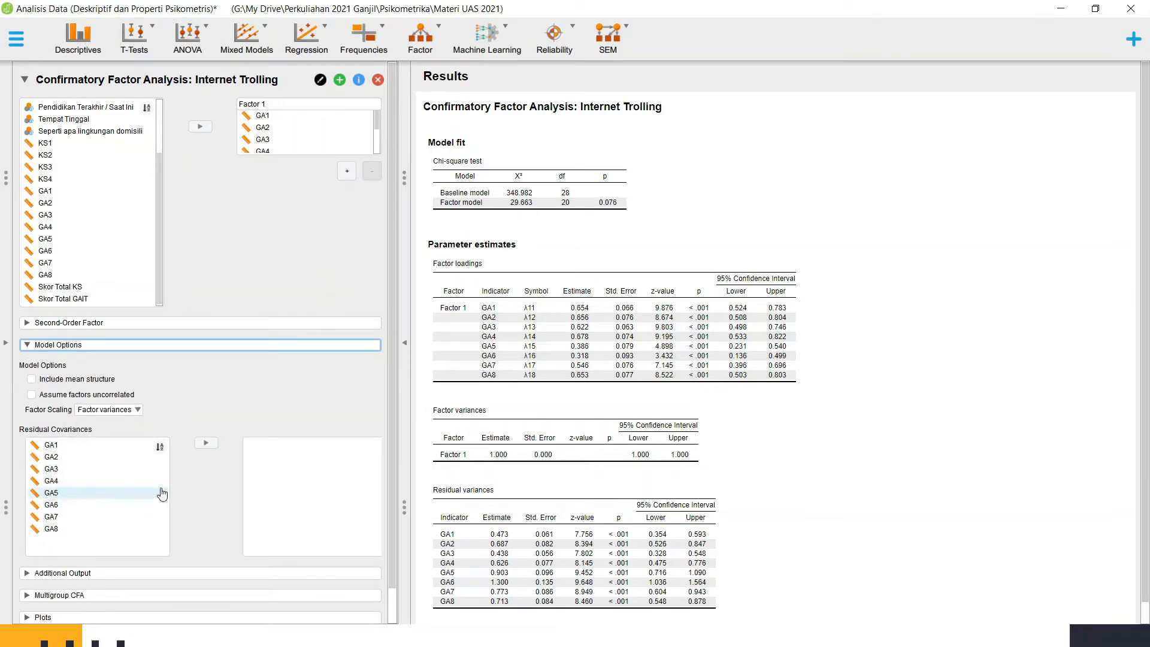
- Add additional fit measures, R-Squared and modification indices to the factor analysis output
click(27, 574)
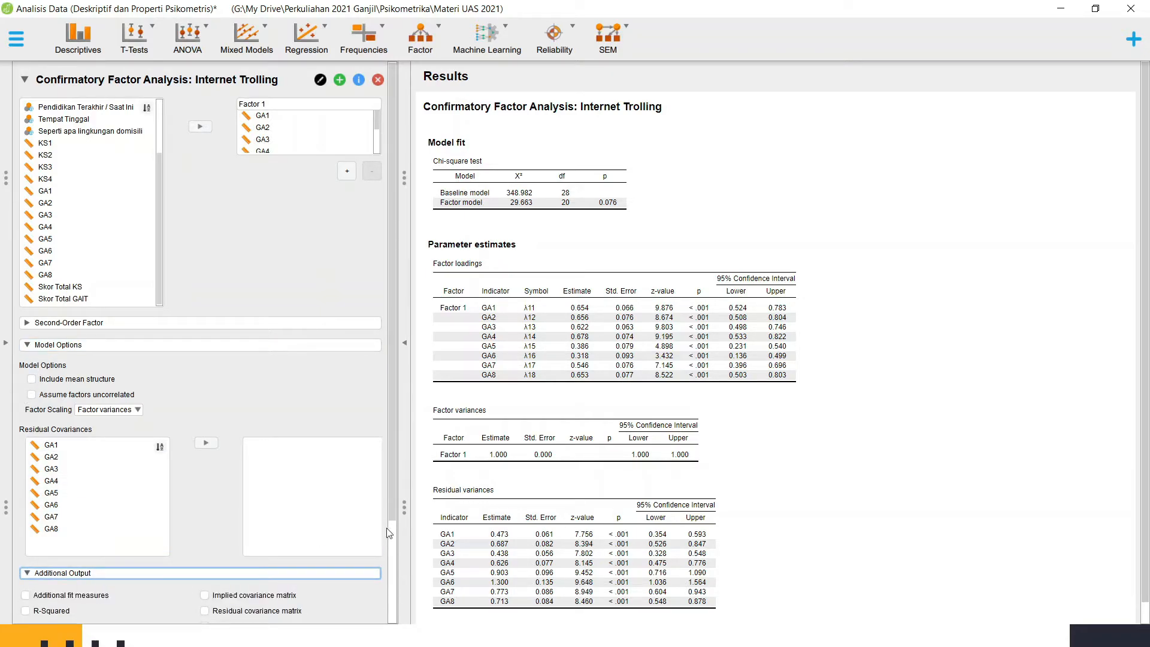
scroll(394, 481, down, 3)
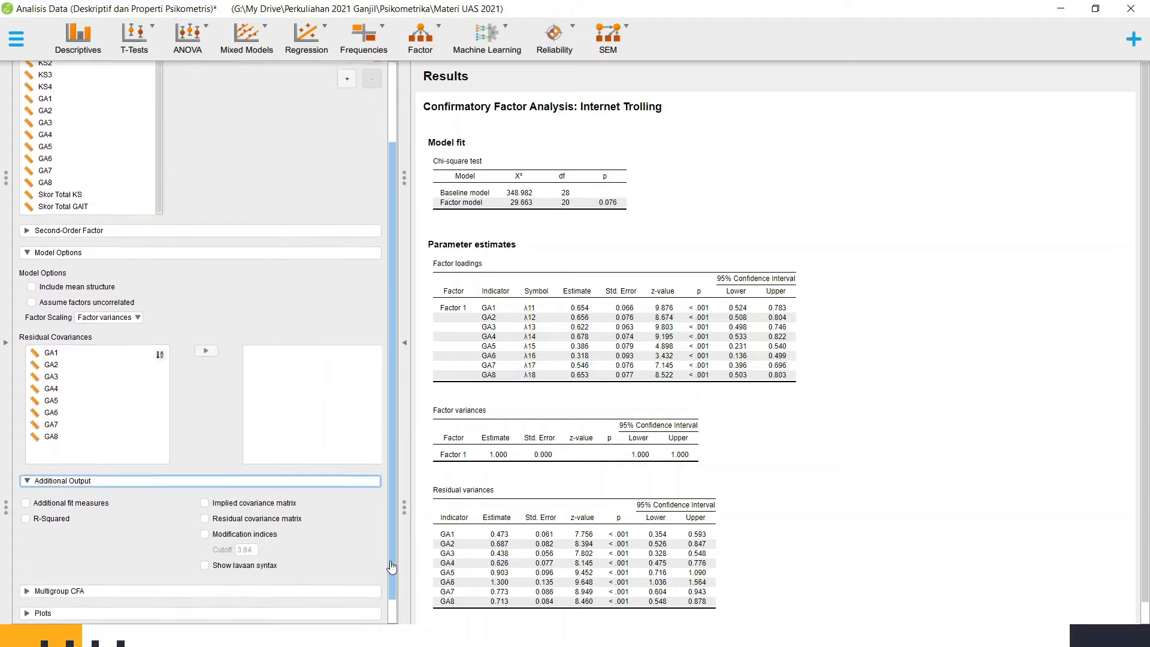
click(28, 248)
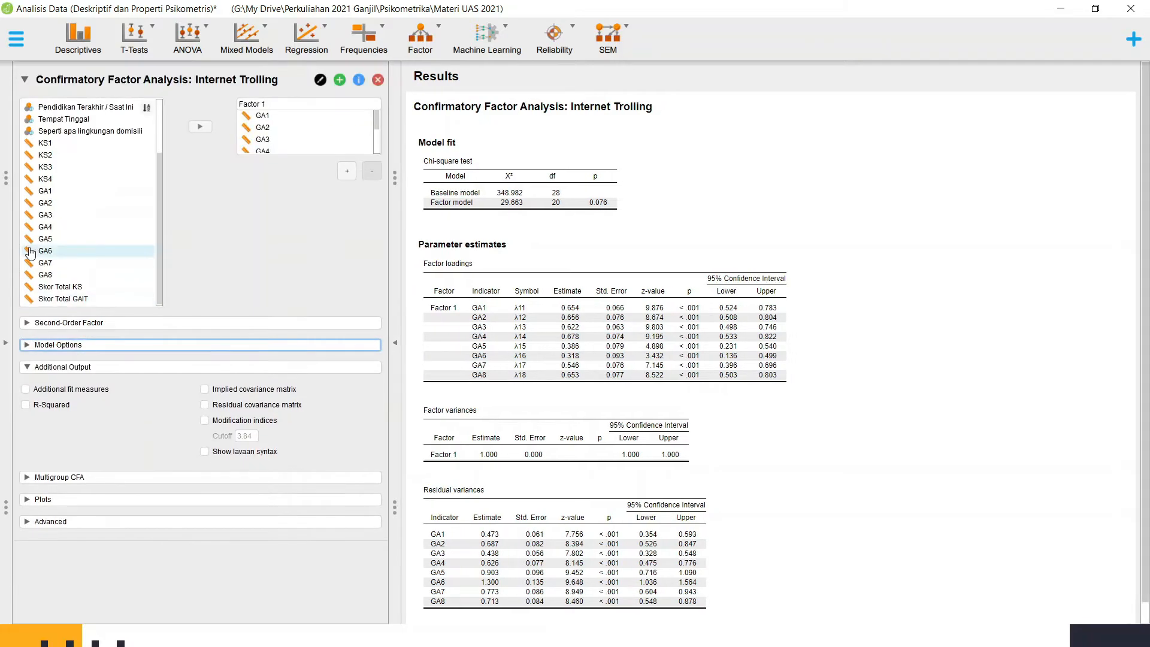
click(25, 390)
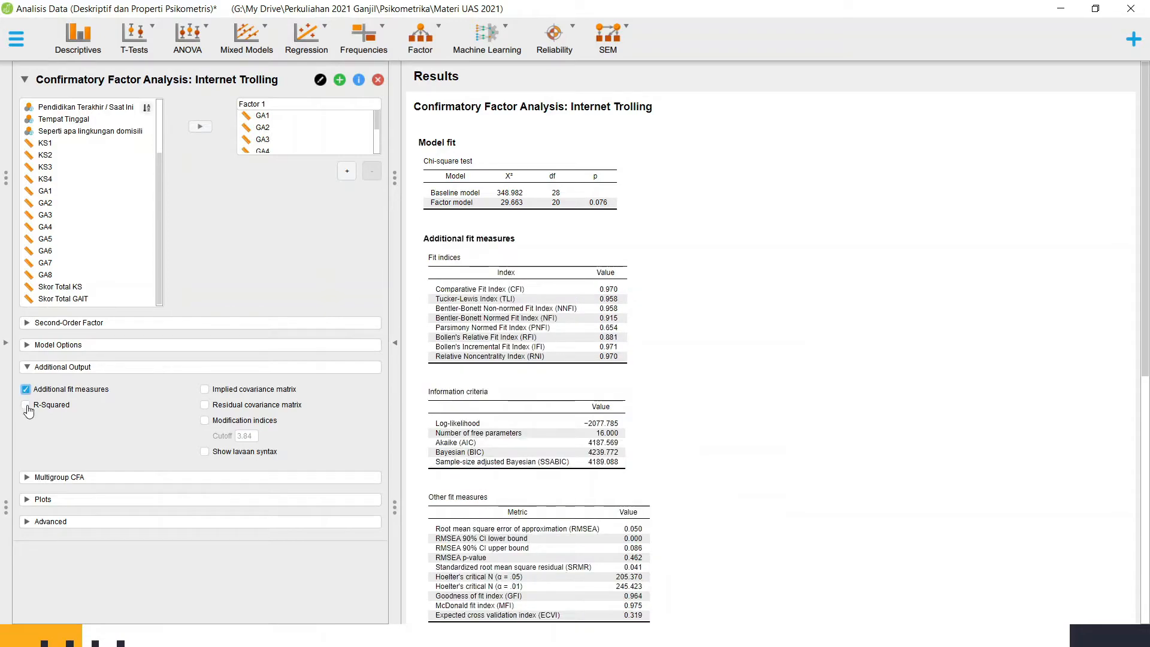
click(25, 405)
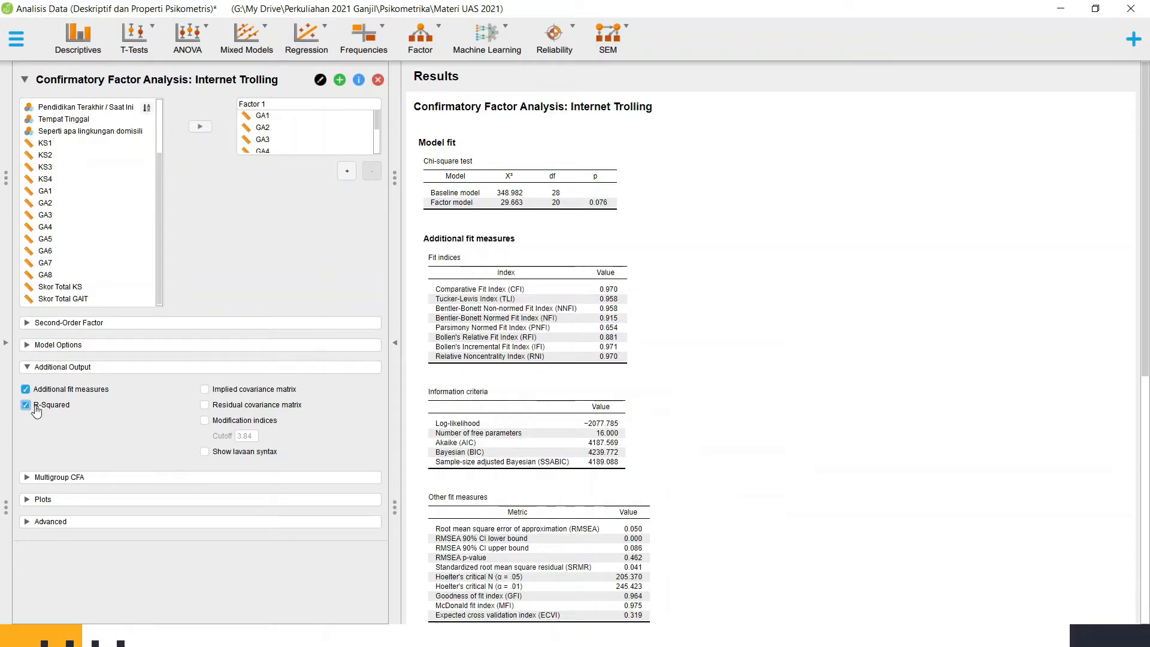
click(208, 423)
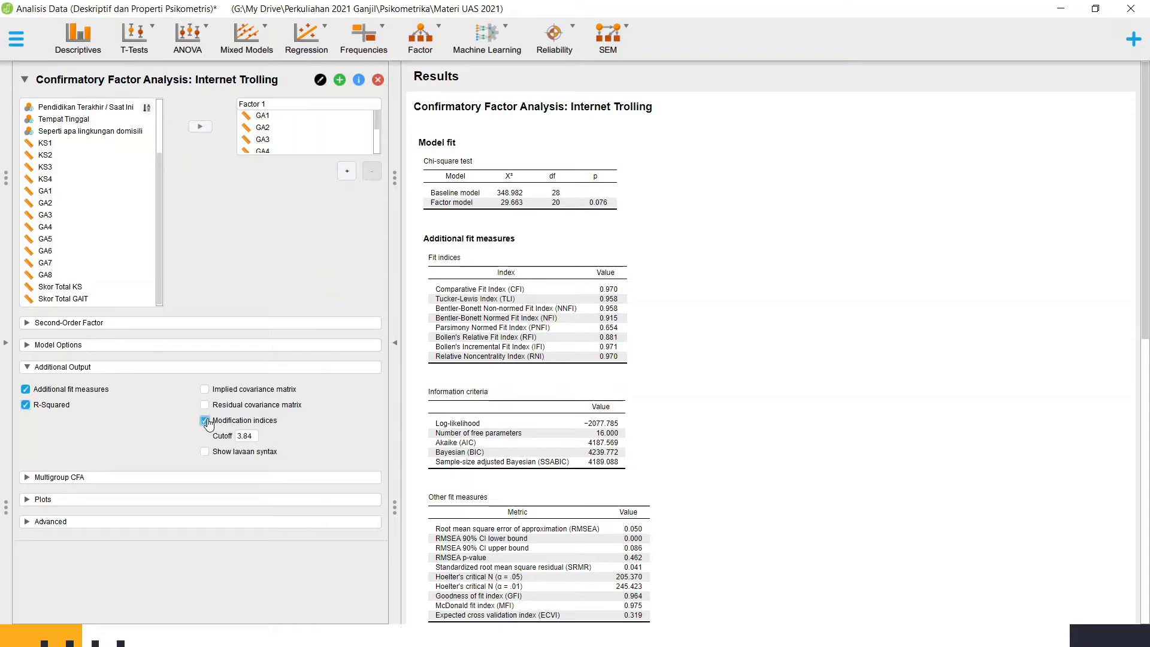
- Show the lavaan syntax in the output and highlight the complete model syntax in the results
click(206, 452)
drag(1143, 234, 1139, 606)
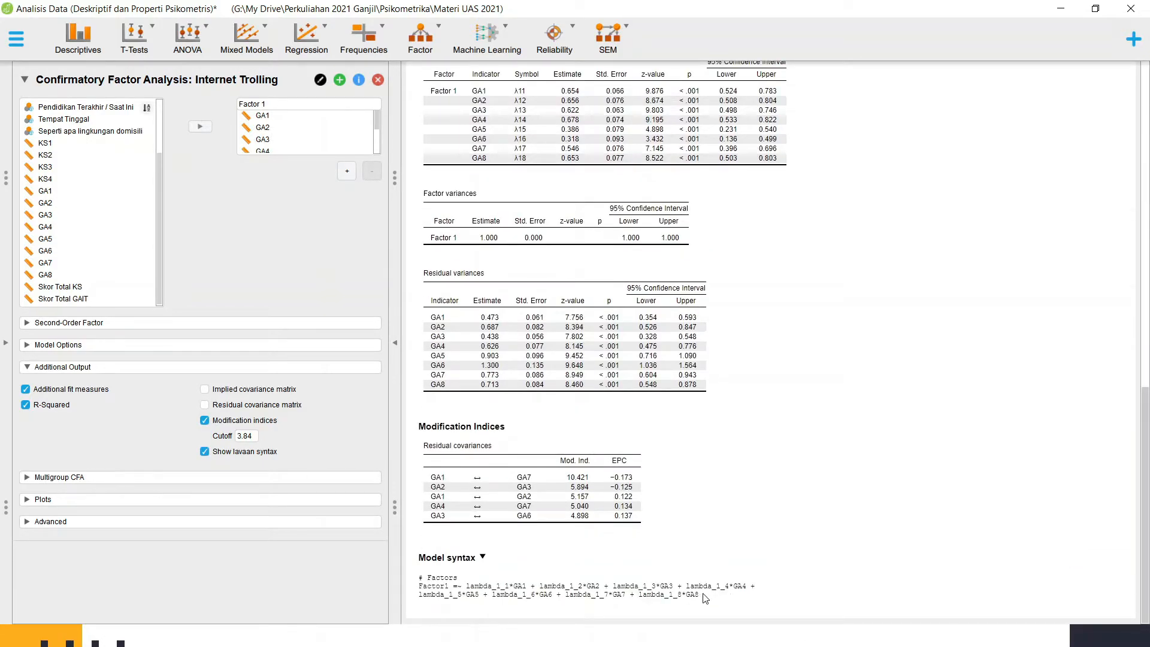
drag(705, 598, 422, 581)
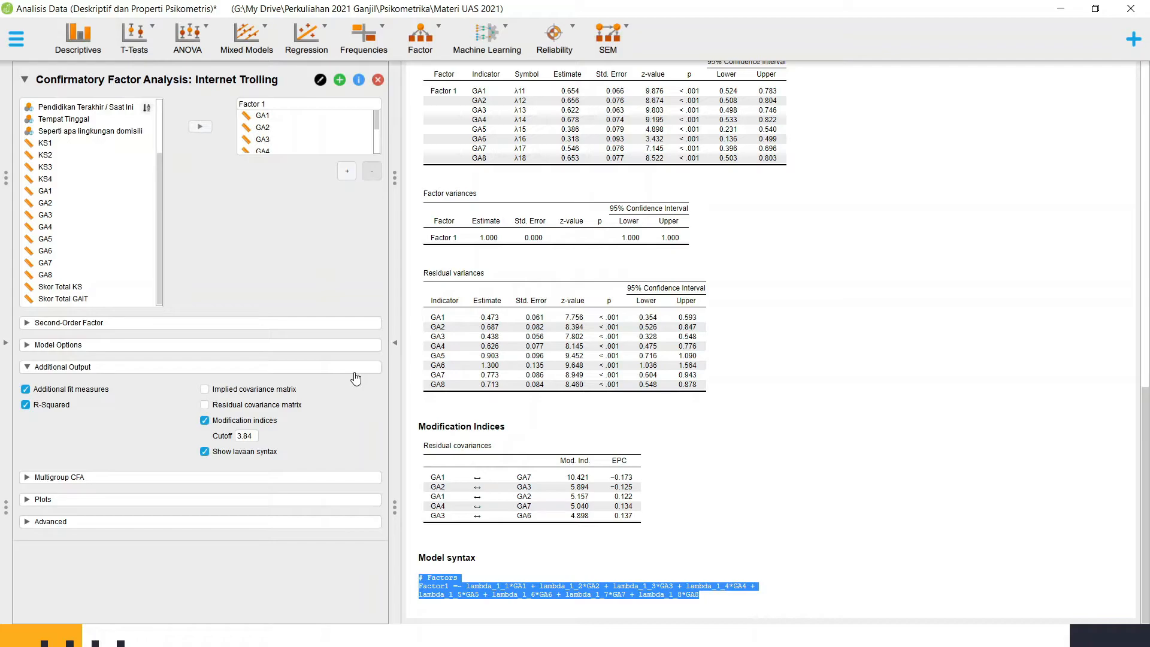
- Enable the R (Beta) module among the additional analysis modules
click(1134, 39)
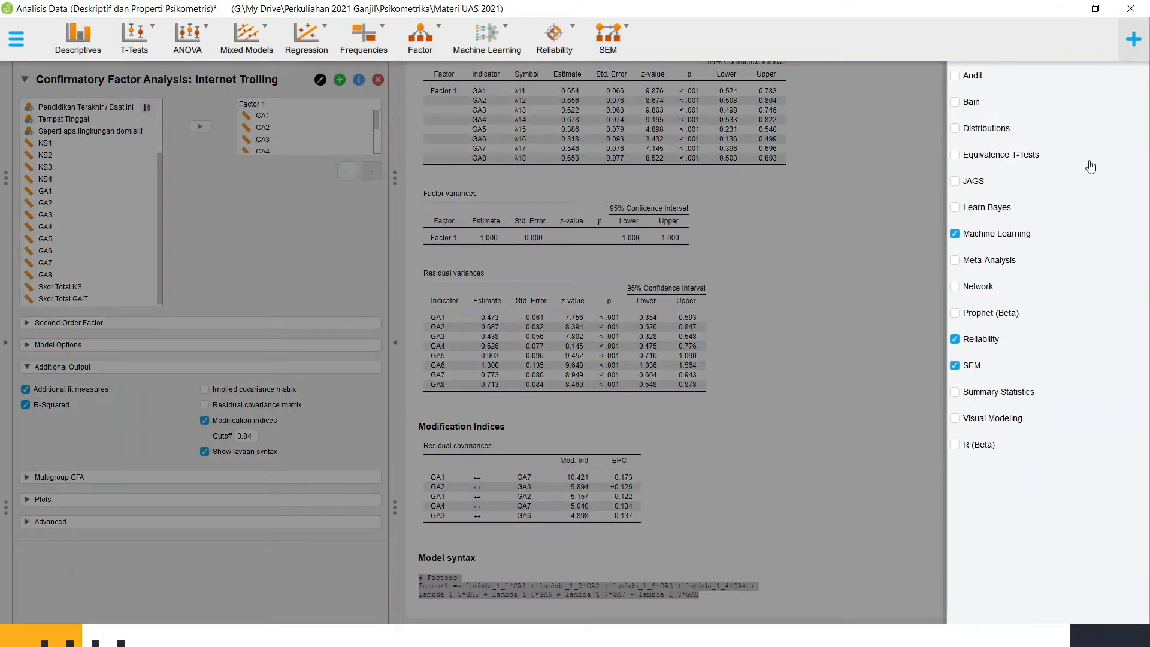
click(959, 449)
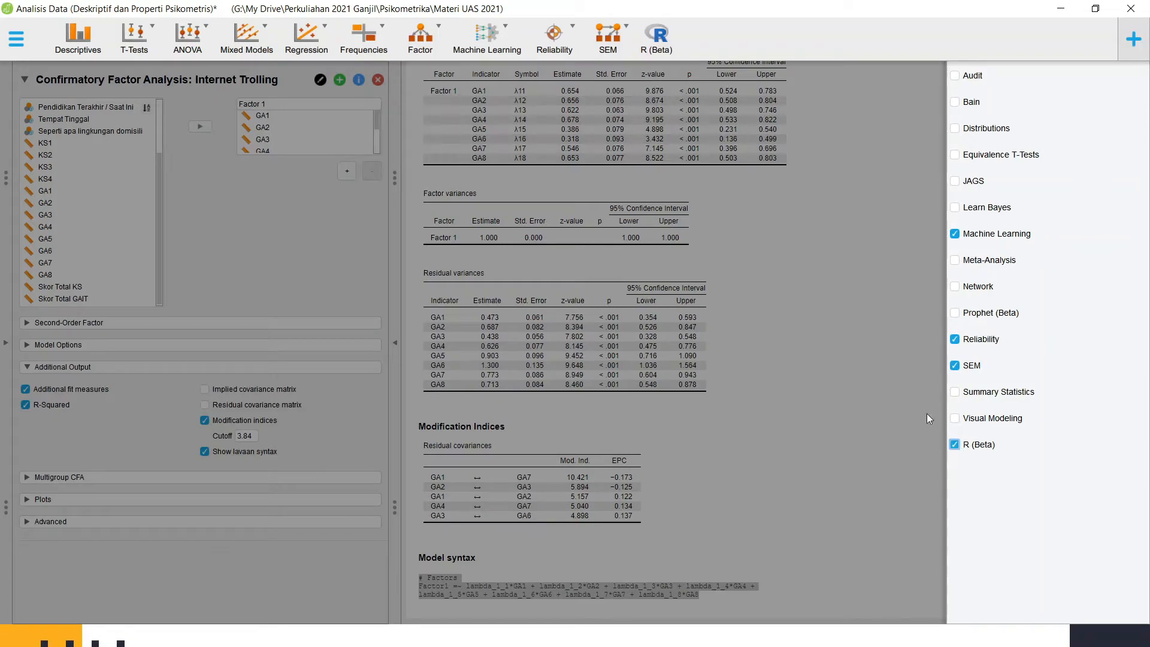
click(836, 222)
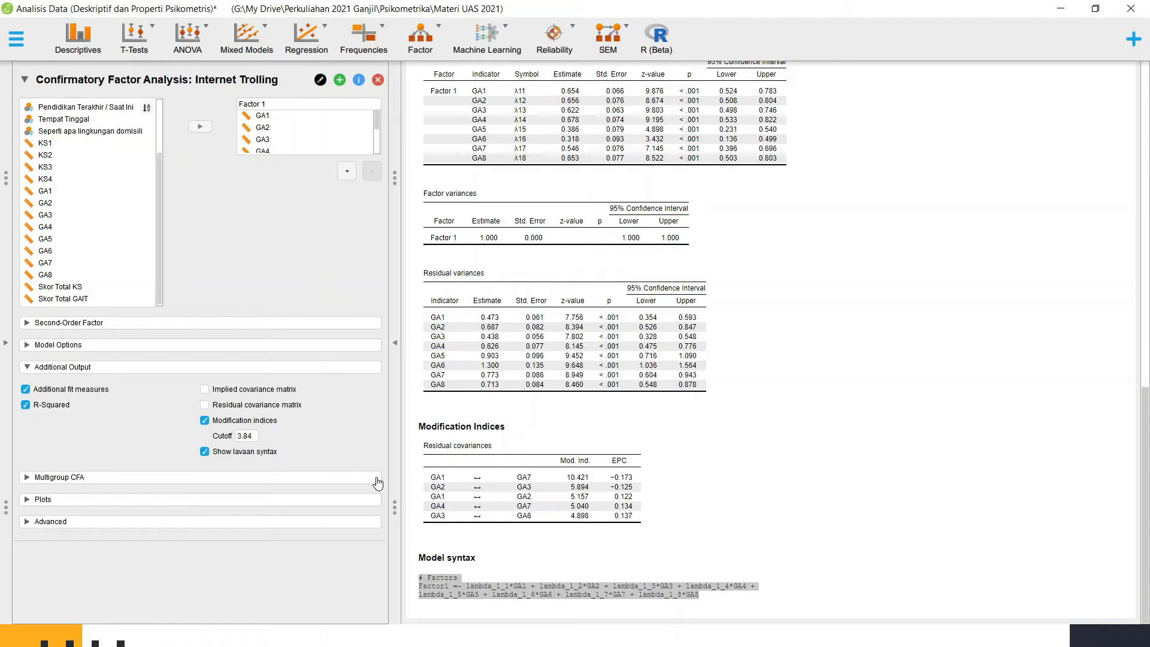
- Turn off the lavaan syntax output and look through the Multigroup CFA settings
click(205, 452)
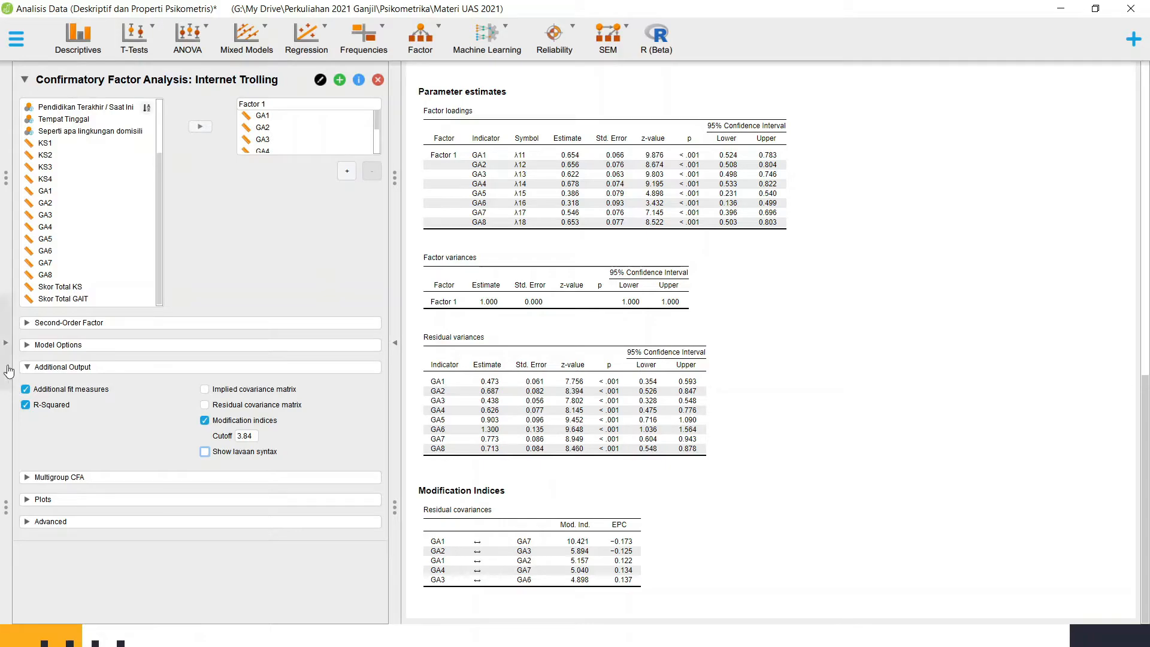
click(28, 367)
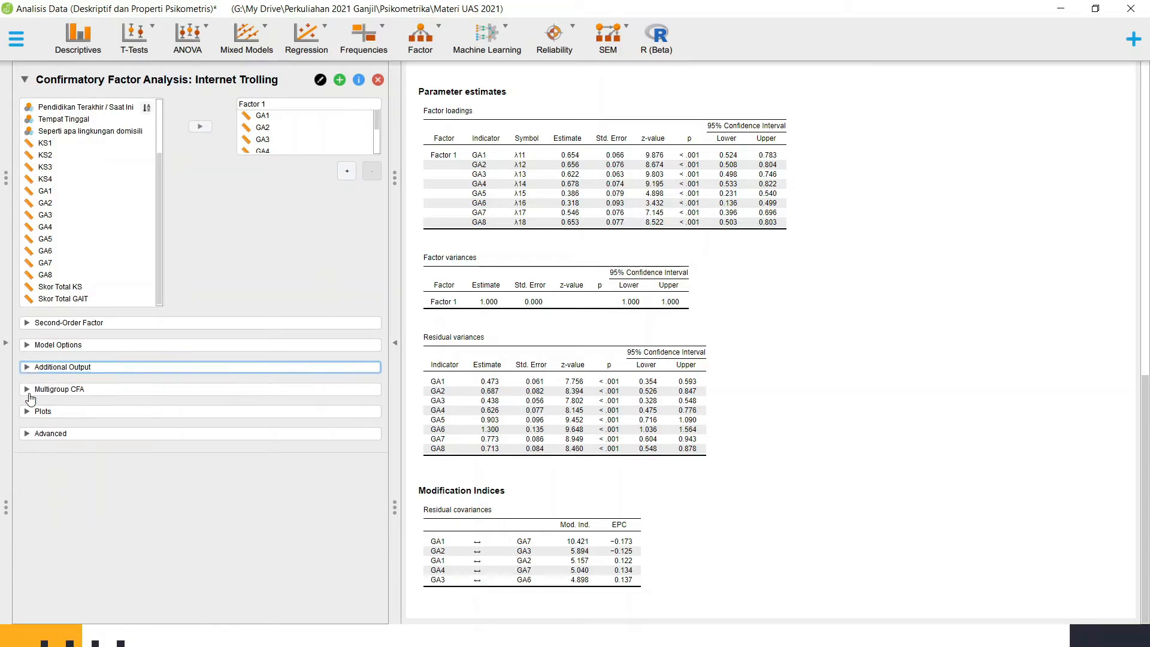
click(30, 390)
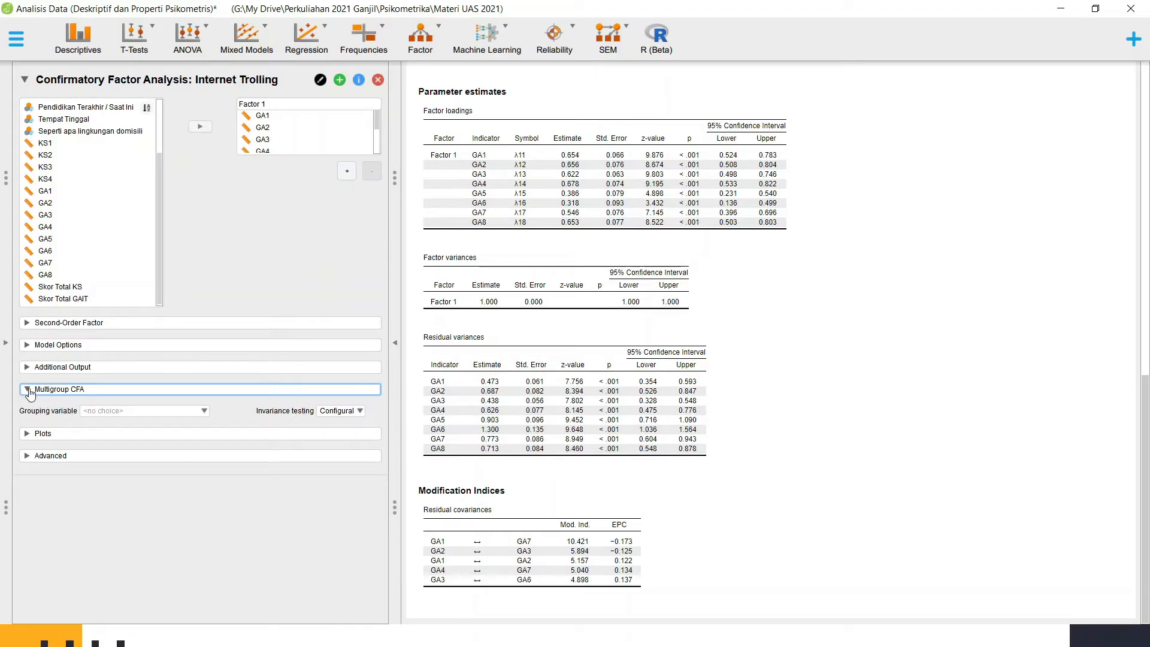
click(30, 390)
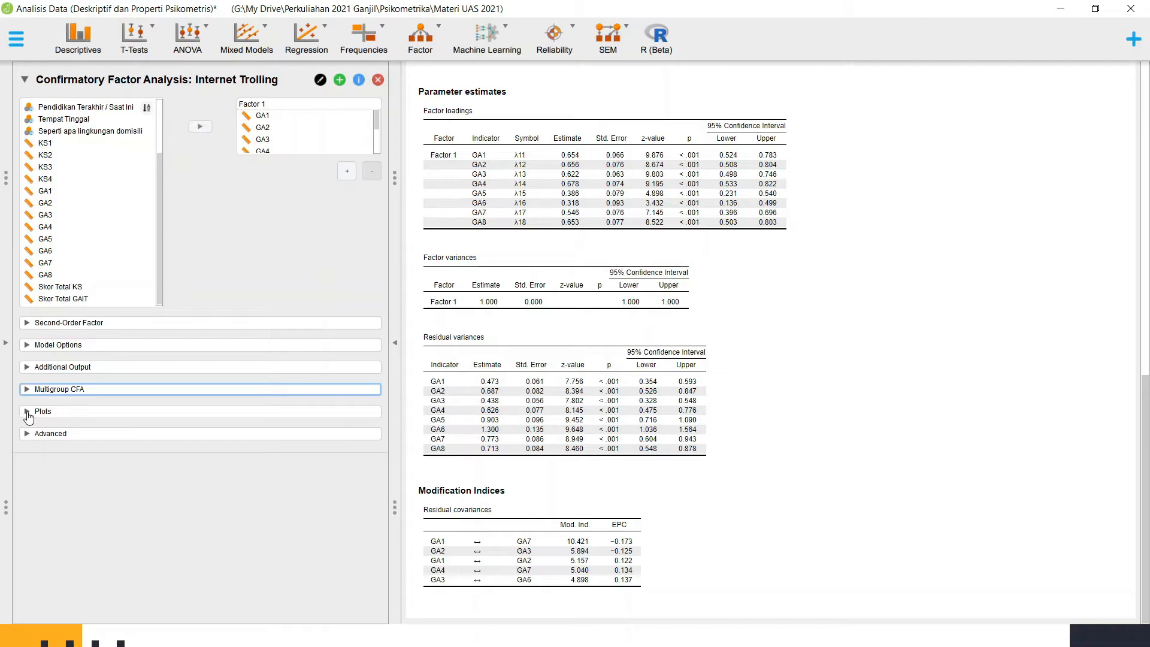
- Add a model plot that shows standardized parameters to the results
click(28, 414)
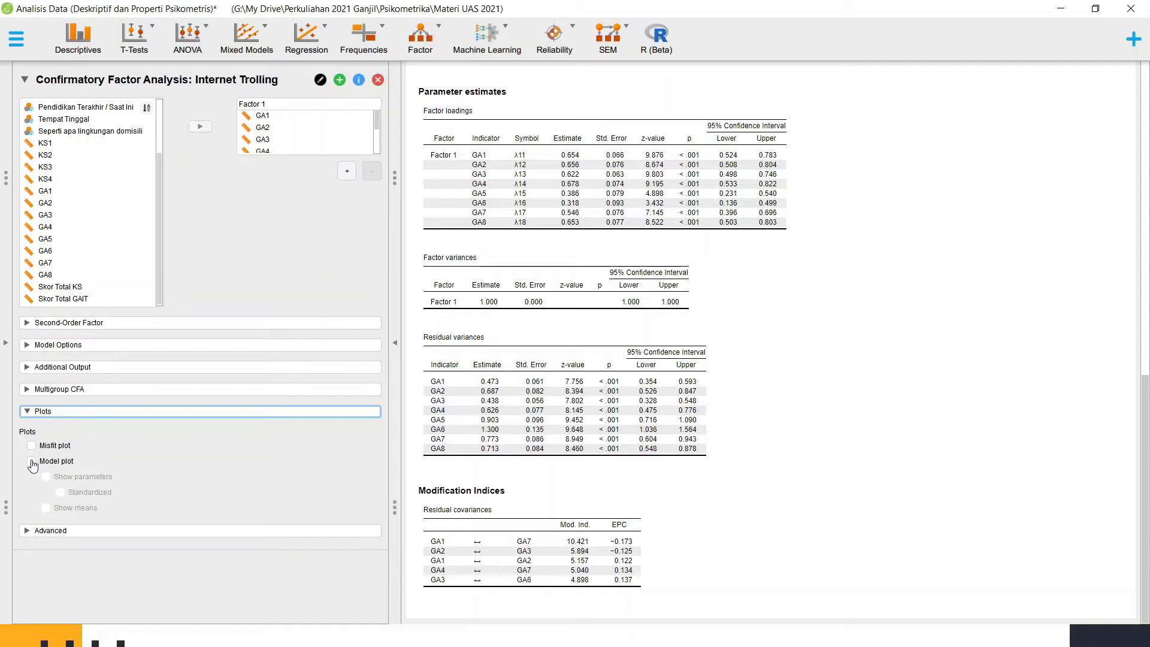
click(32, 462)
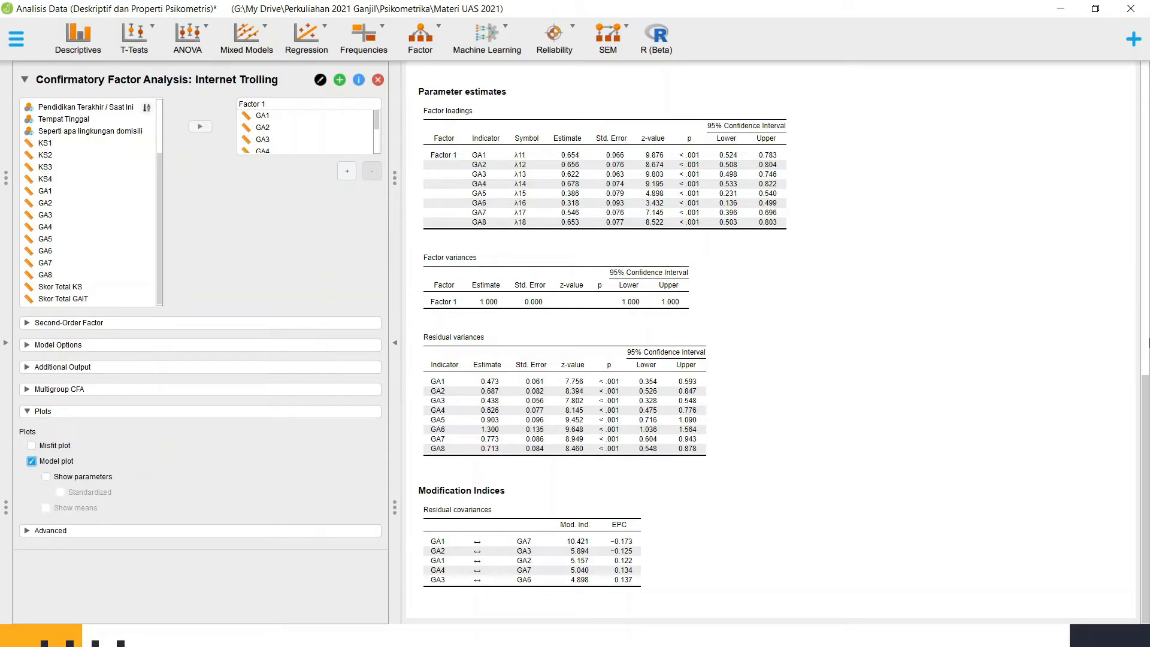
drag(1143, 413, 1142, 540)
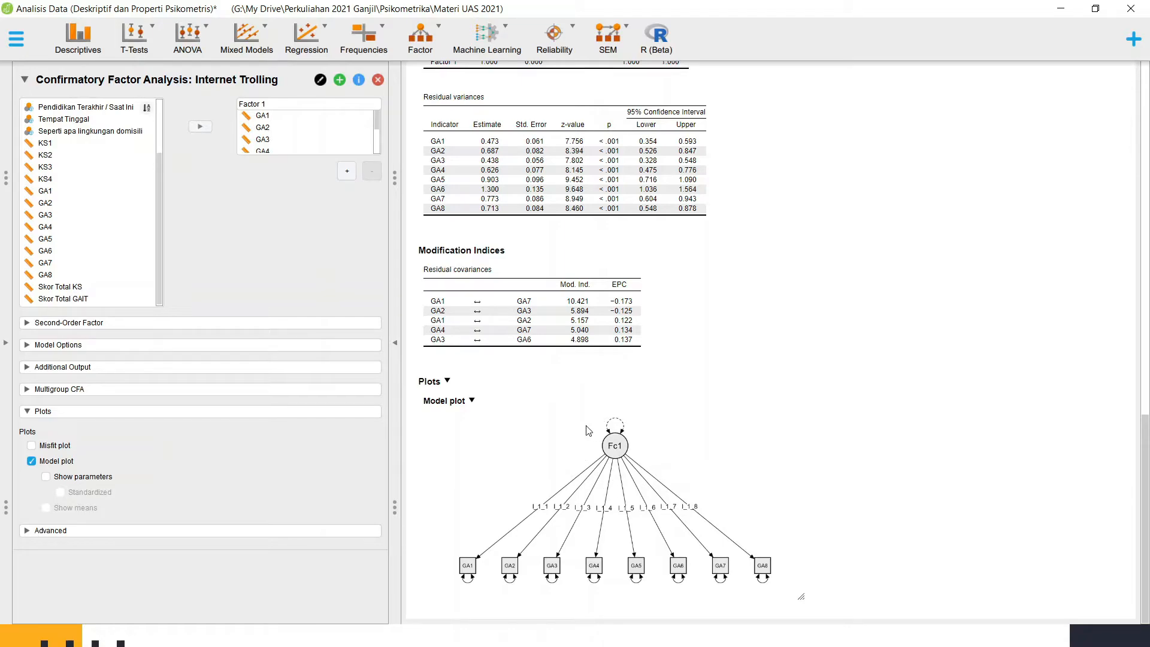
click(47, 478)
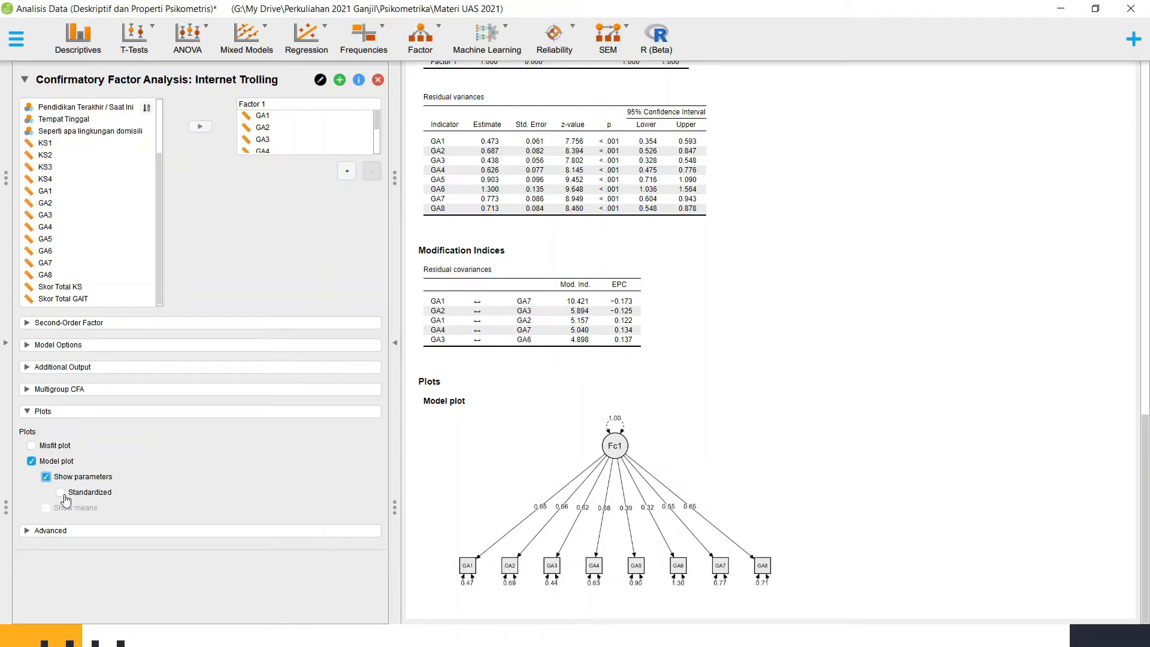
click(60, 493)
- Enlarge the model plot in the results and view its available copy, save and edit actions
drag(803, 595, 979, 619)
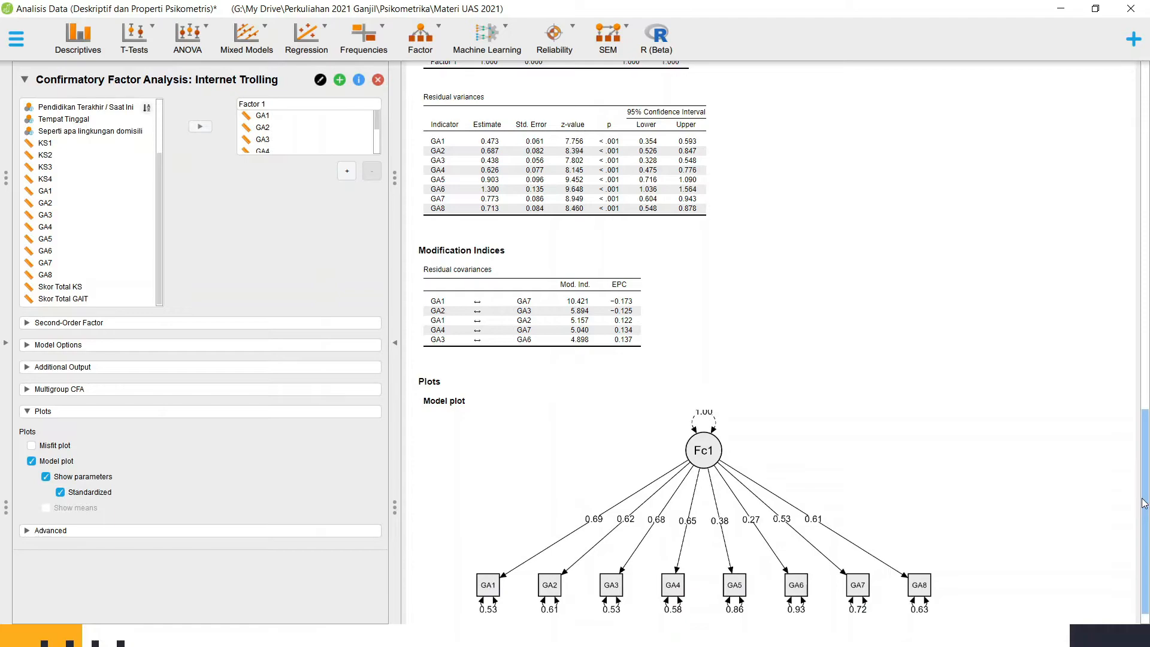
drag(1145, 502, 1146, 533)
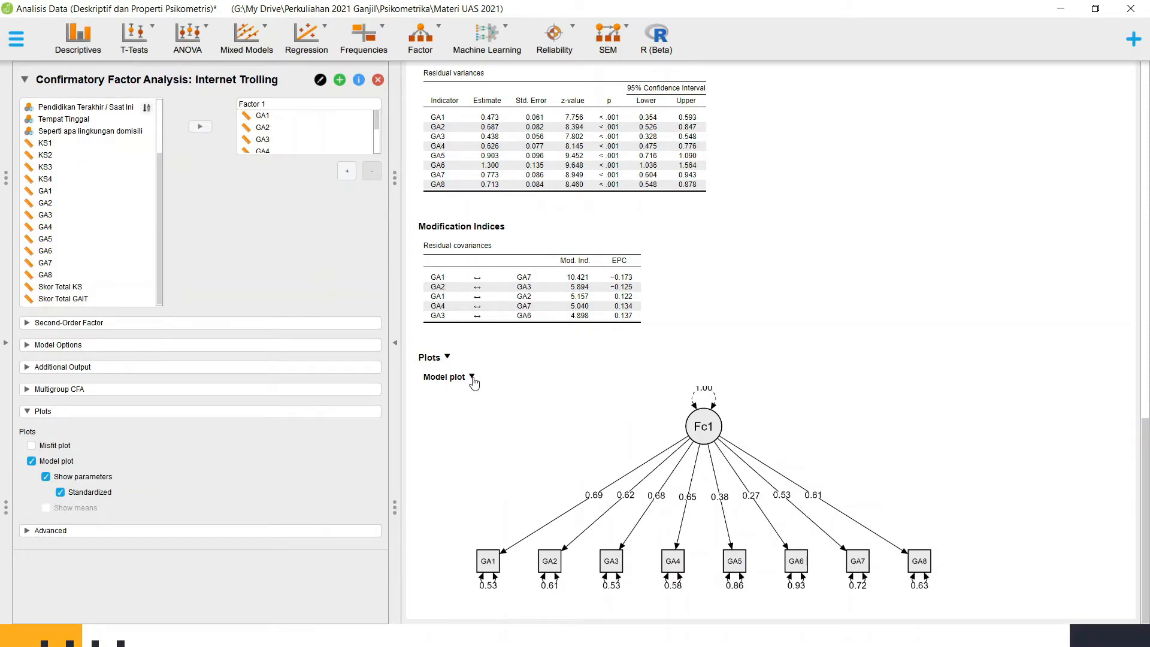
click(473, 379)
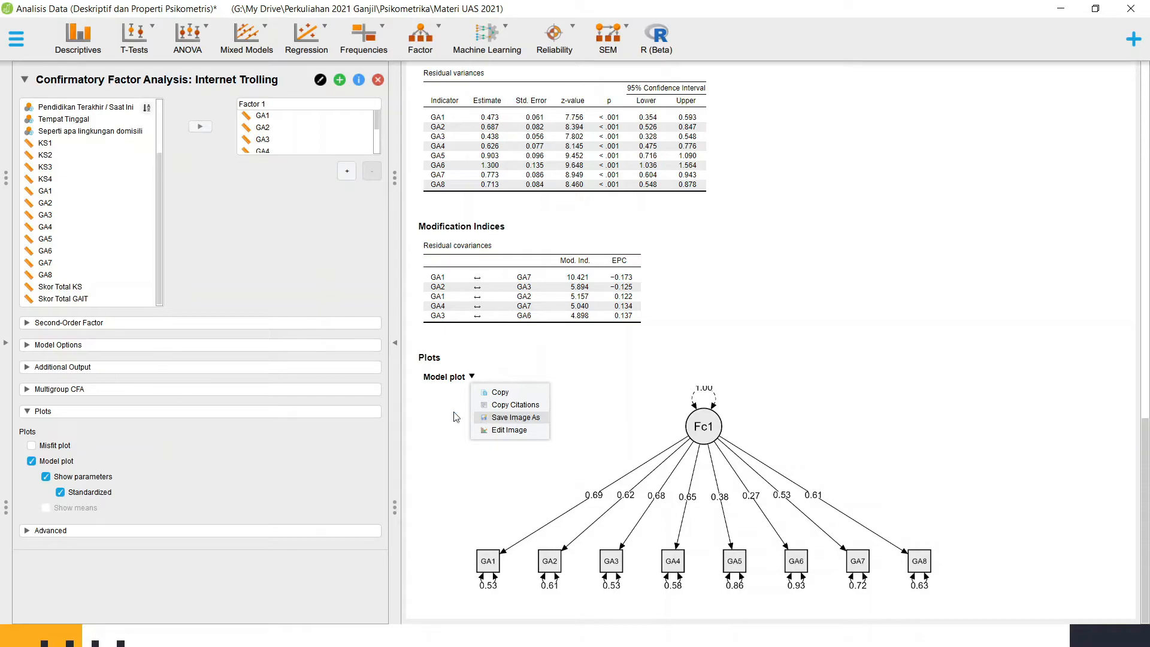
click(27, 411)
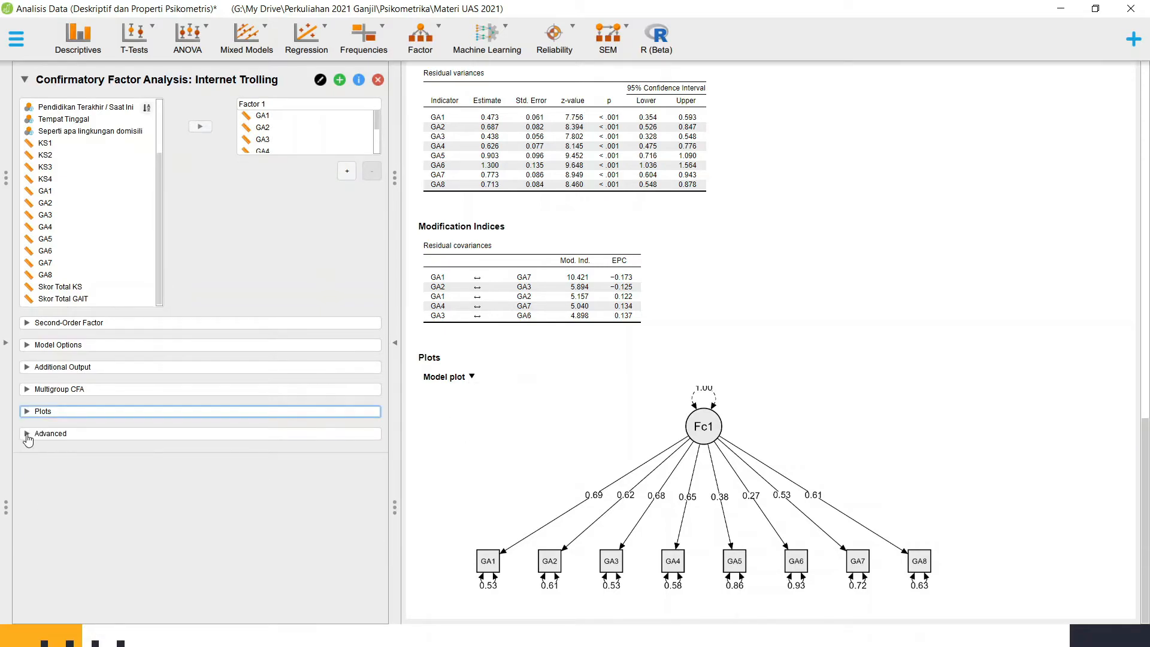
- Examine the Advanced settings for emulation, error calculation, estimator and standardization
click(27, 433)
scroll(65, 415, down, 1)
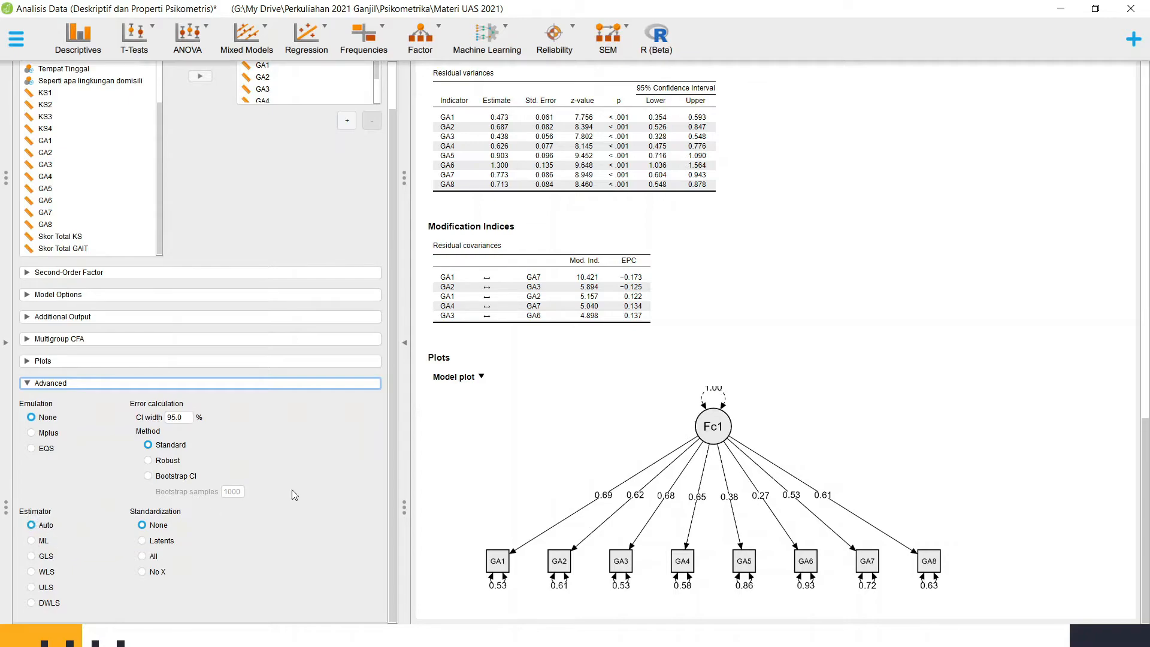
scroll(392, 565, up, 1)
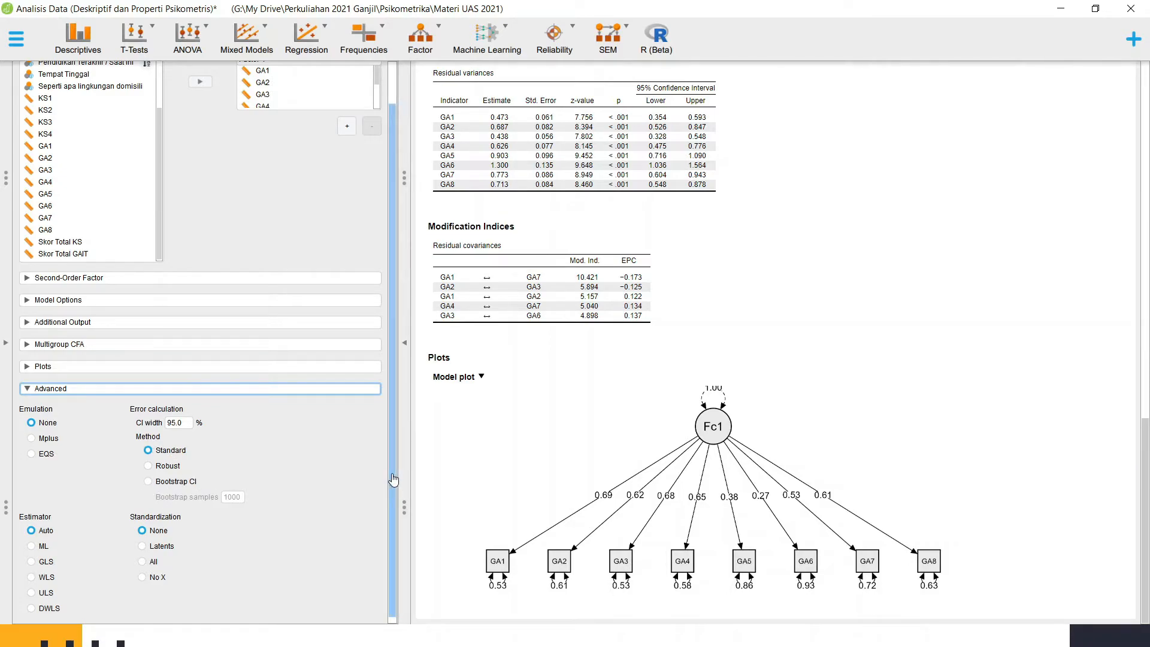
- Set the standardization to All so that standardized estimates are included in the parameter tables
scroll(394, 479, down, 1)
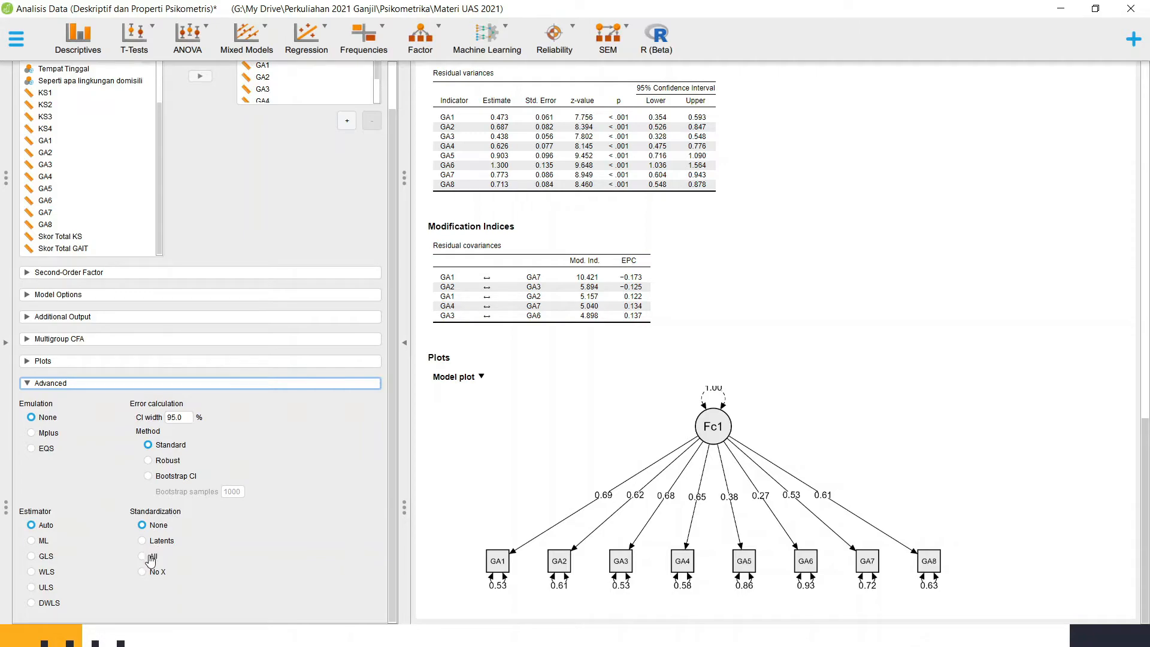
click(142, 558)
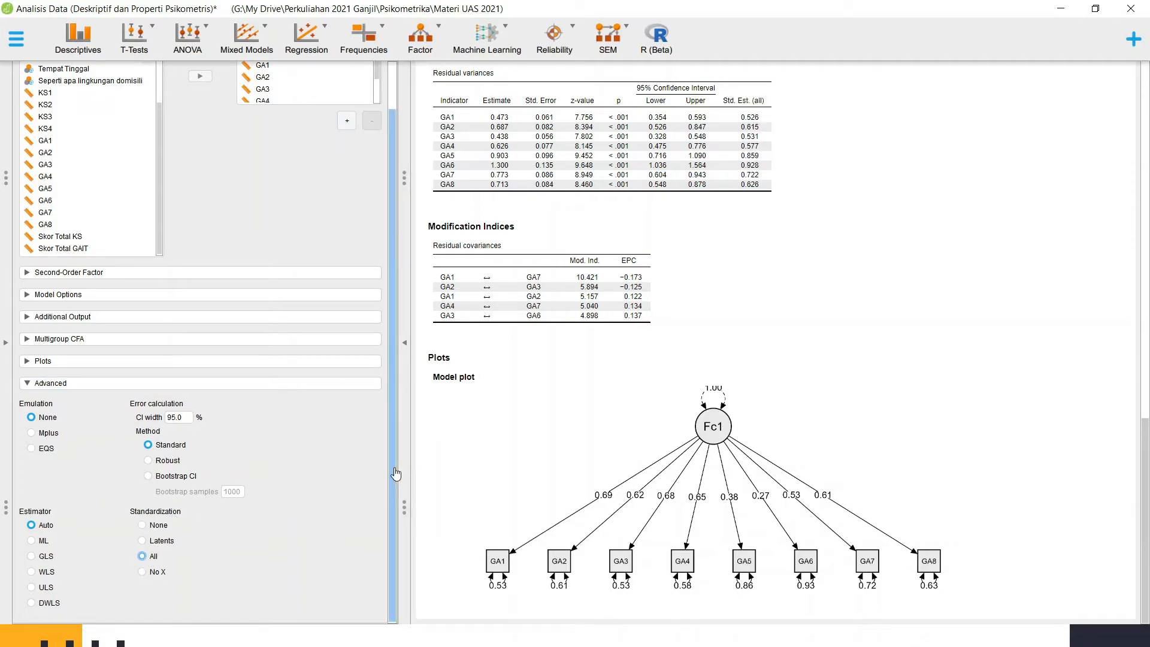
scroll(395, 476, up, 2)
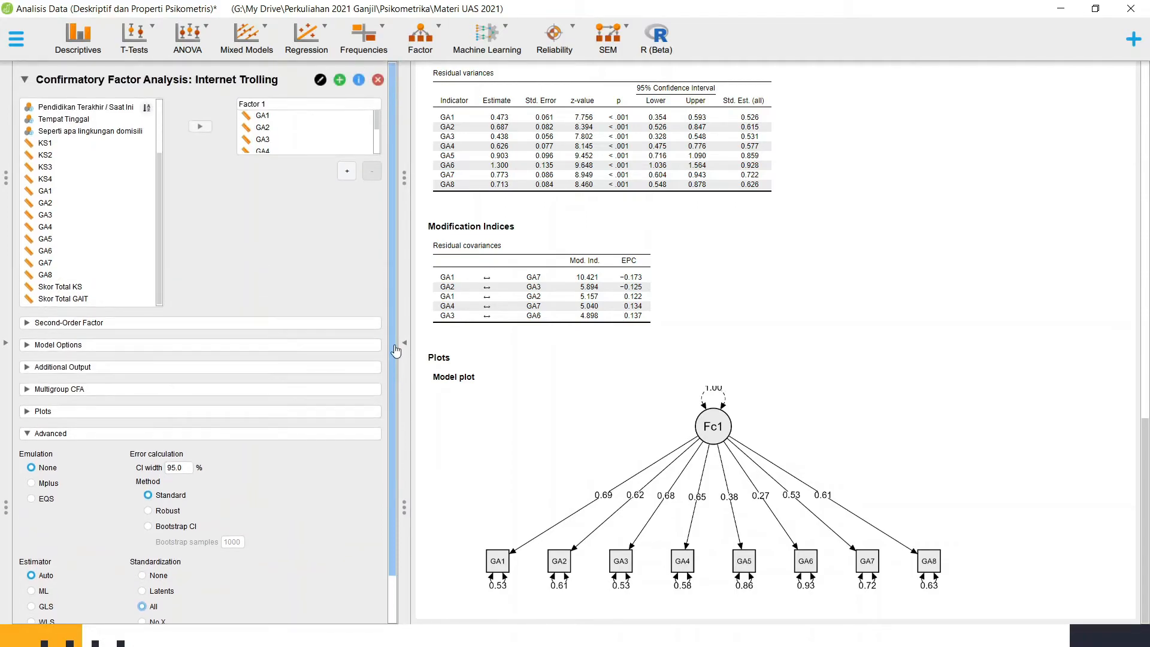
drag(1146, 479, 1141, 429)
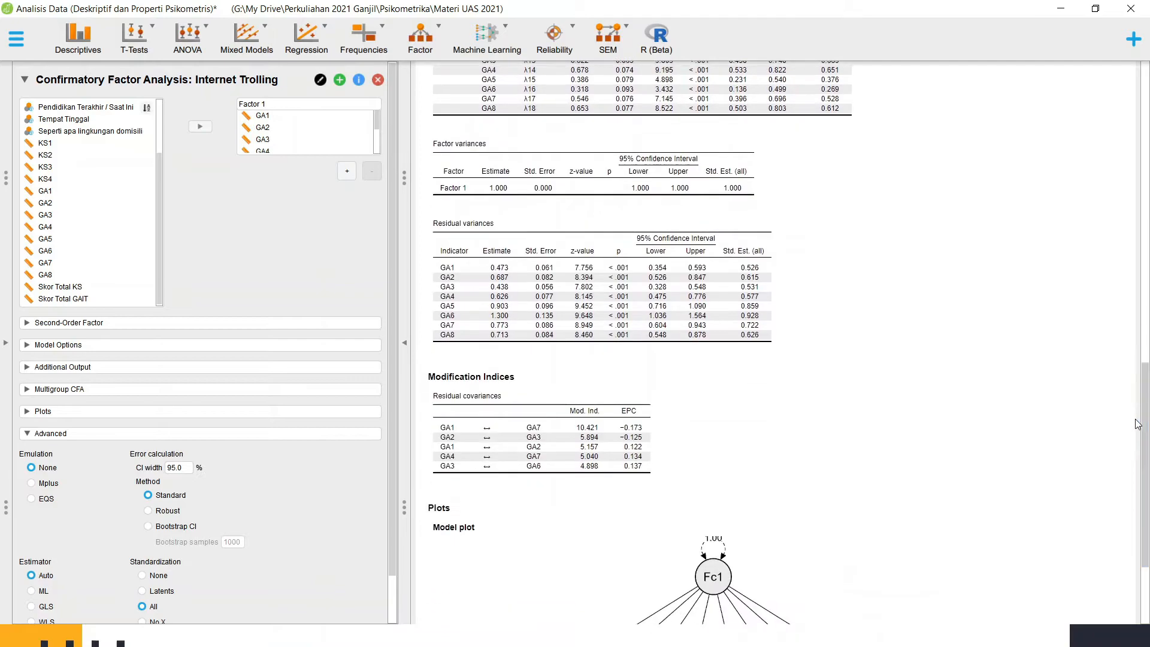
- Switch the standardization to None to compare the factor loadings table, and set it back to All
click(142, 576)
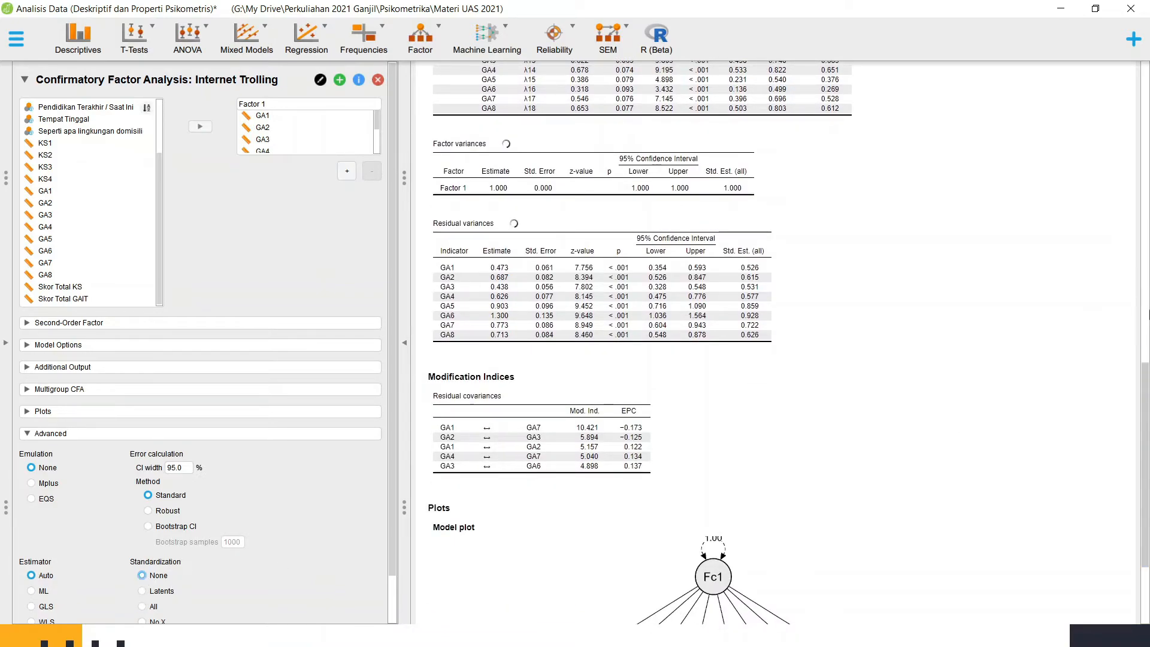
drag(1148, 442, 1148, 310)
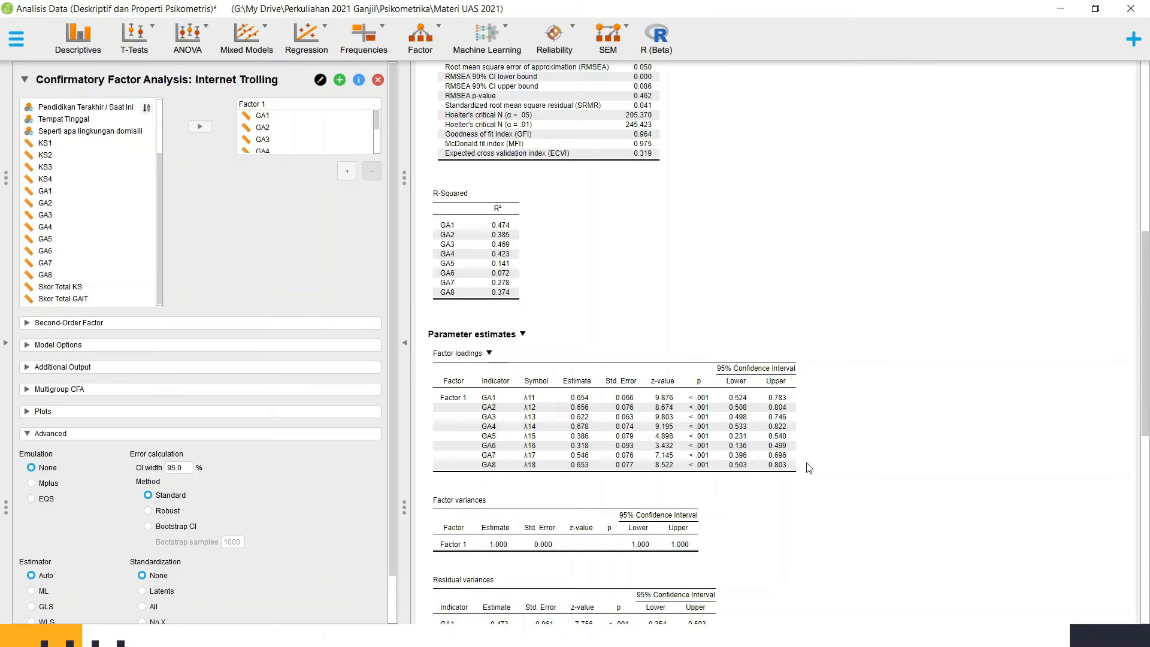
scroll(1144, 367, down, 3)
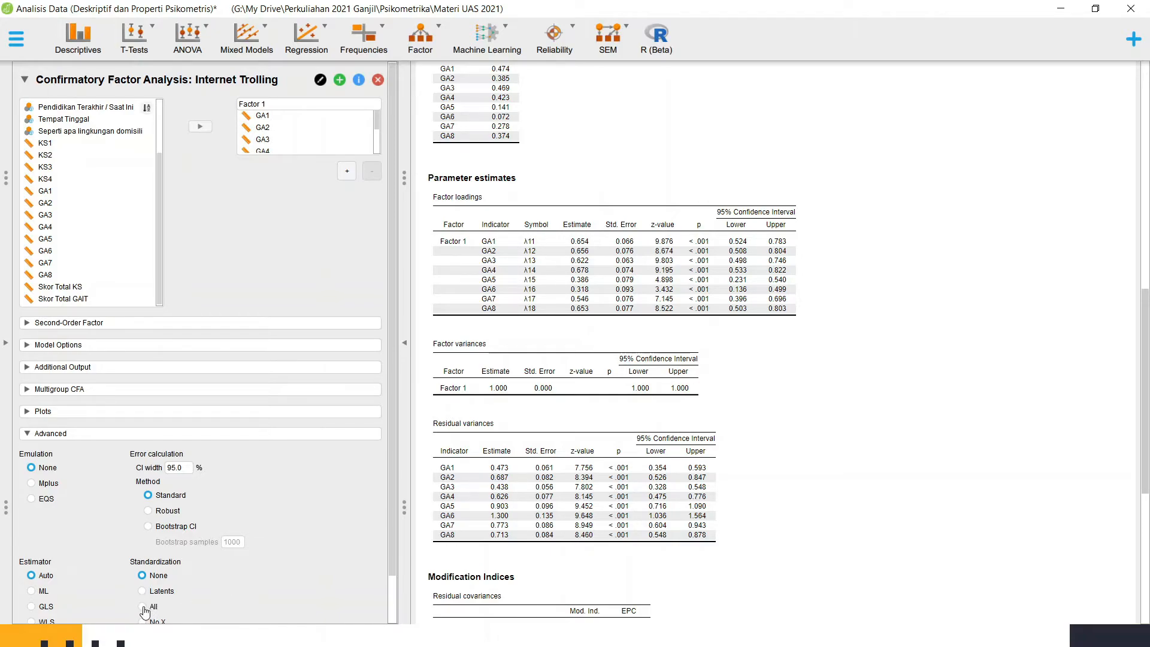
click(143, 608)
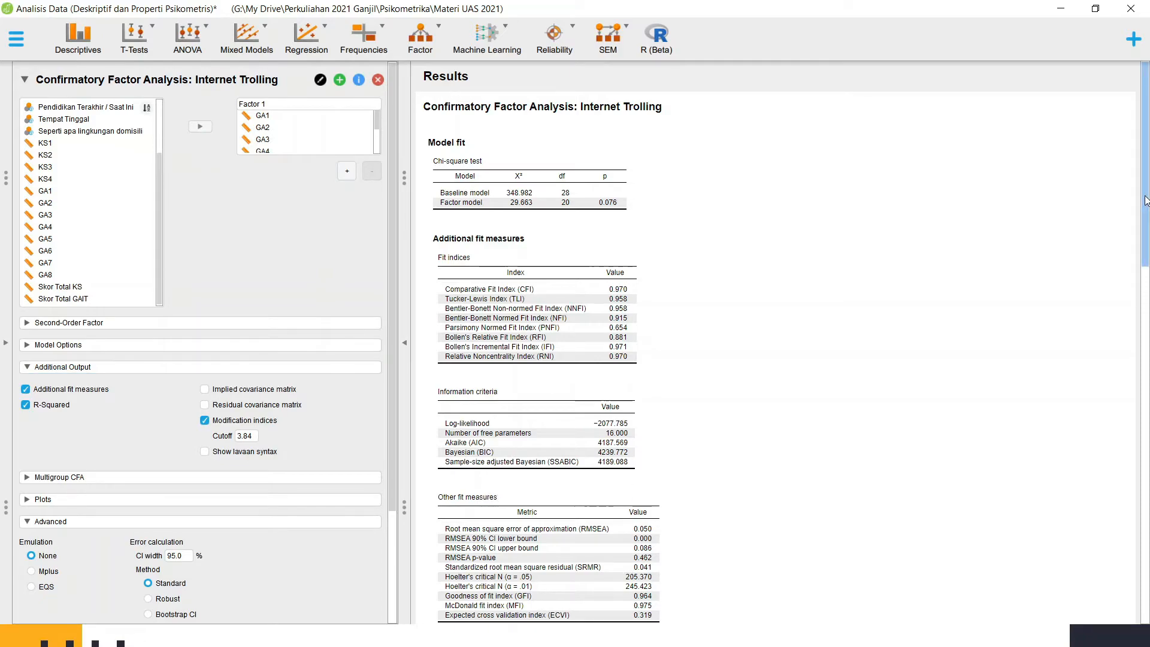
- Examine the one-factor model's fit measures, R-squared values and standardized factor loadings, comparing the GA items
drag(1146, 199, 1146, 262)
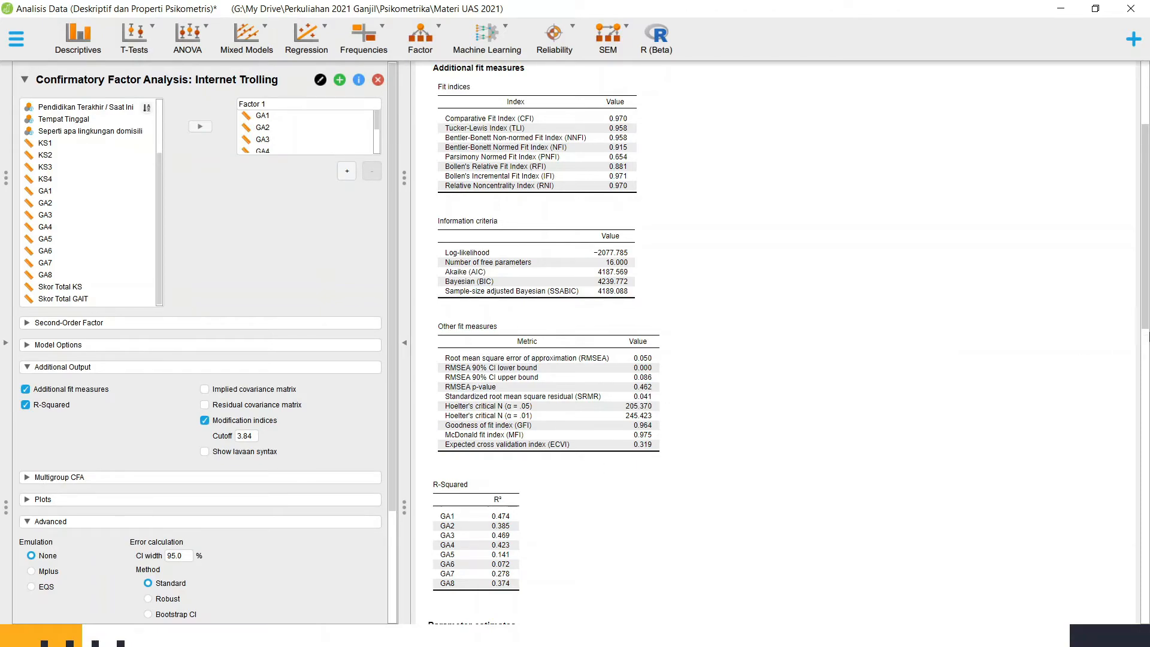
scroll(1145, 308, down, 4)
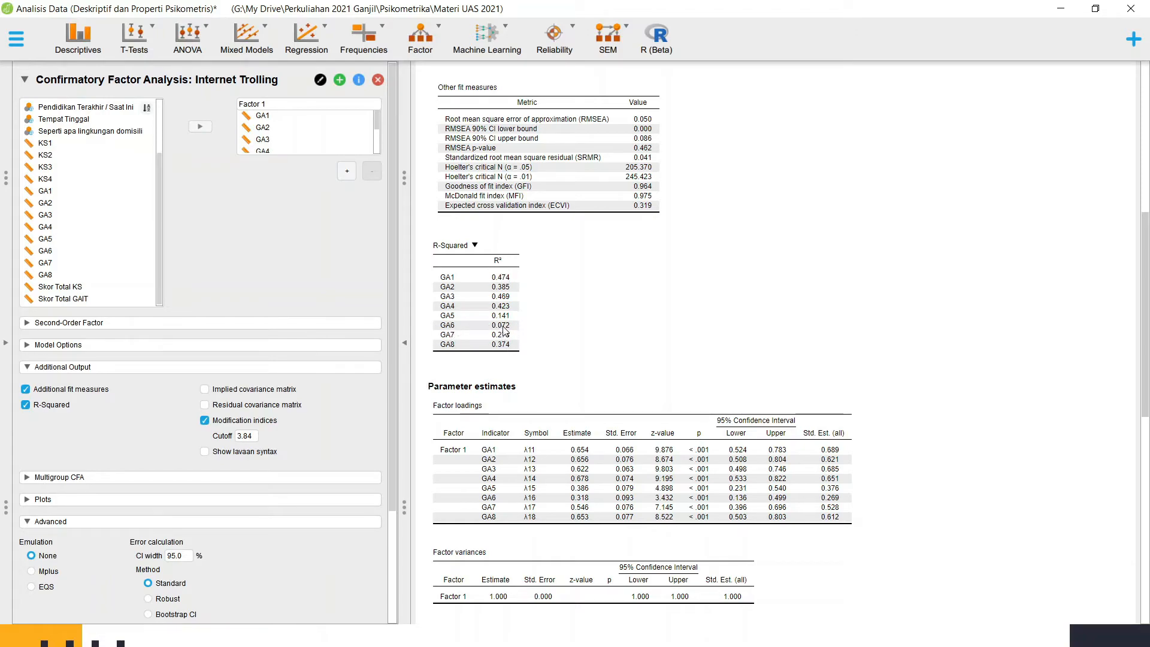
scroll(503, 330, down, 3)
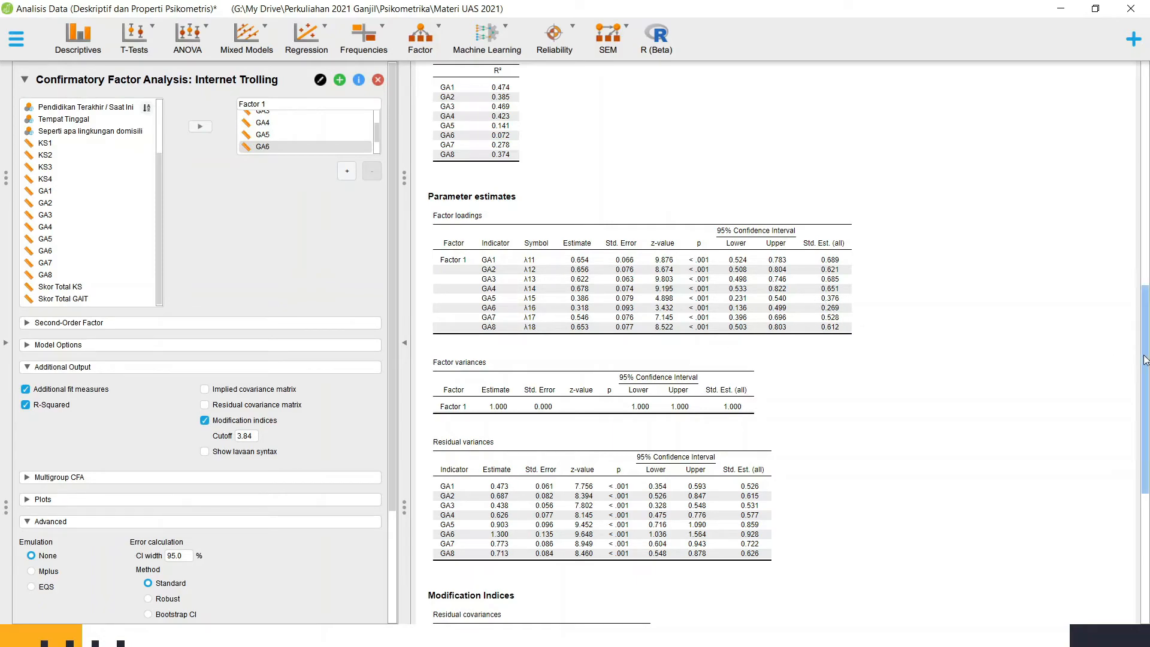
drag(1146, 360, 1148, 327)
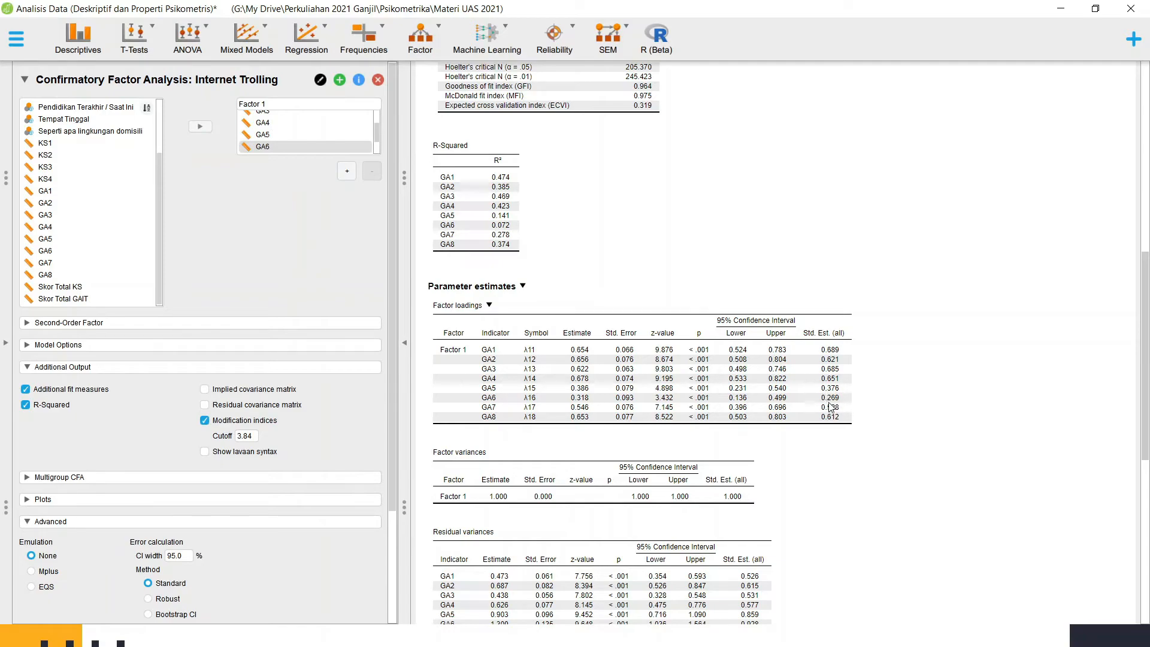
scroll(1063, 426, up, 1)
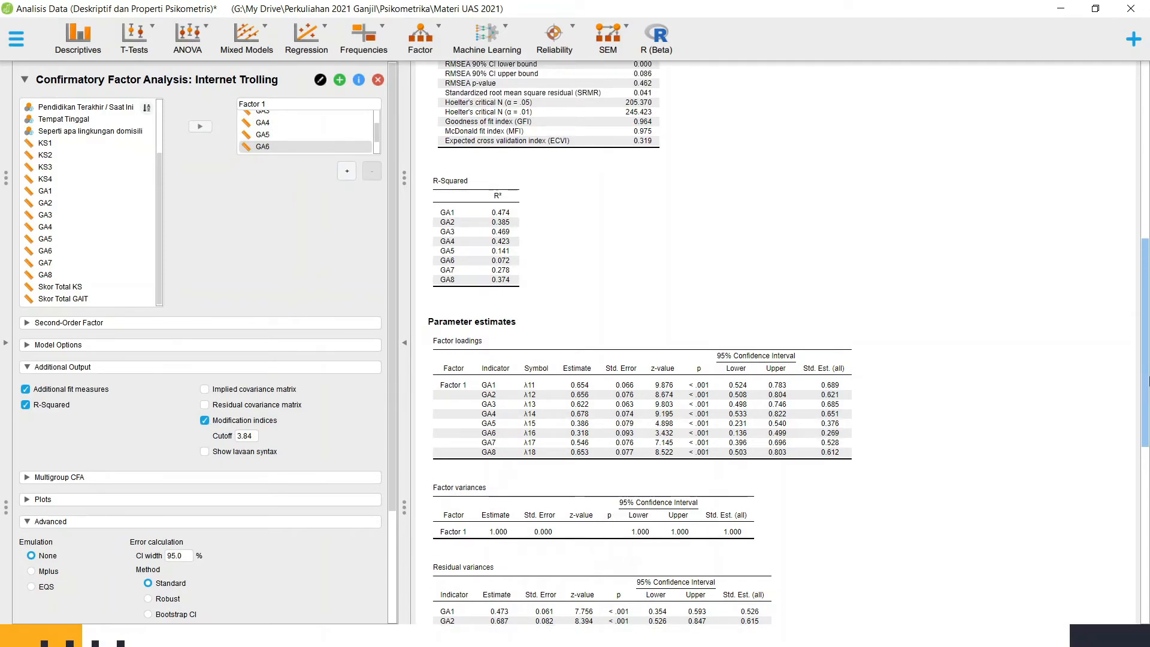
drag(1149, 381, 1149, 232)
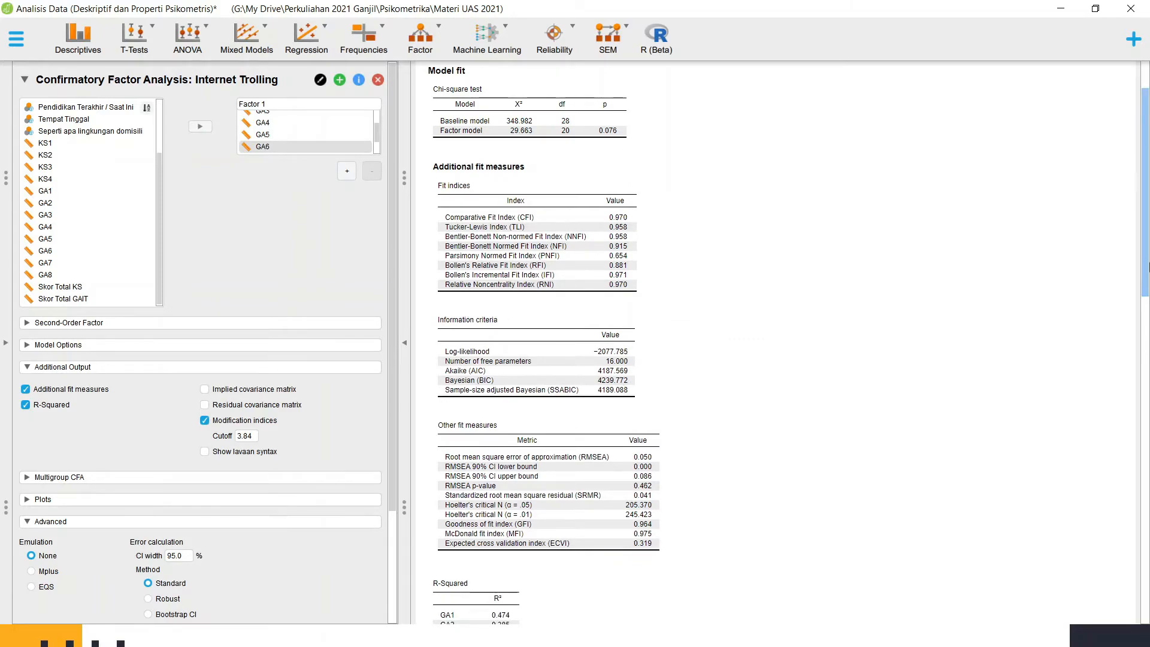
drag(1146, 265, 1146, 484)
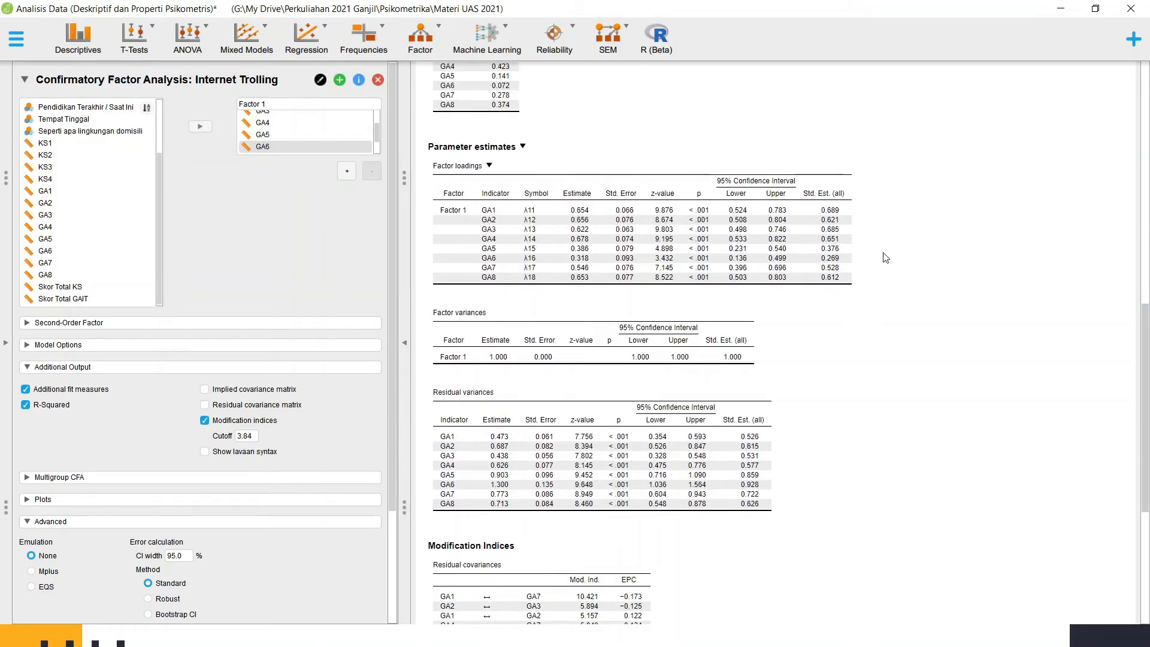
scroll(816, 200, up, 1)
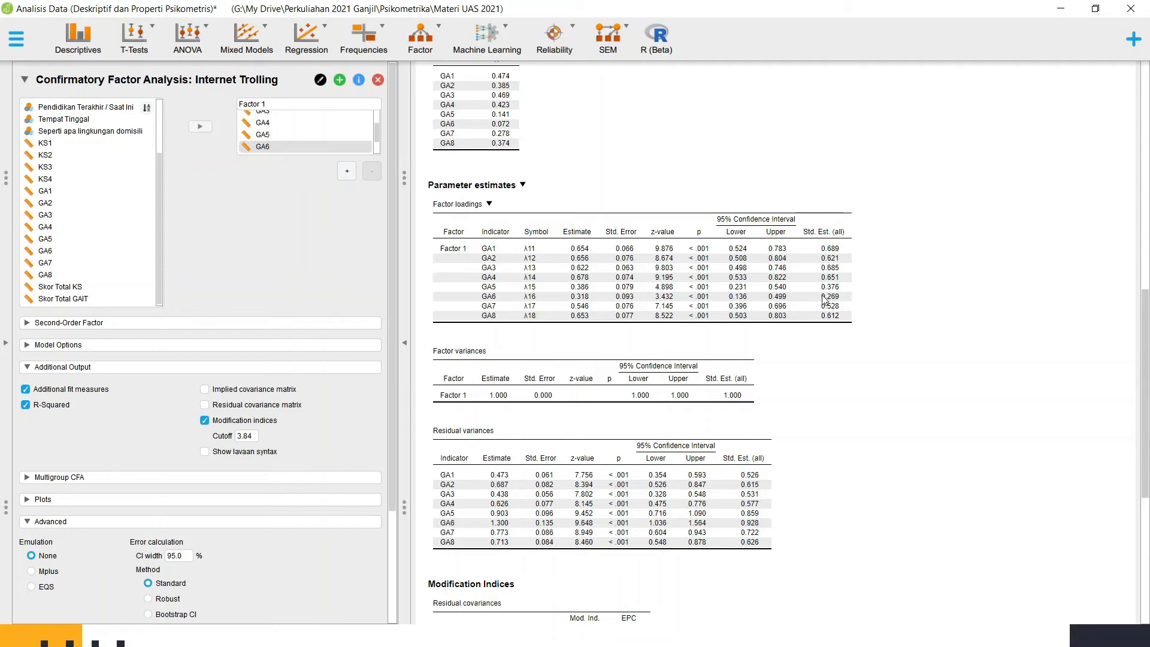
drag(1147, 358, 1148, 291)
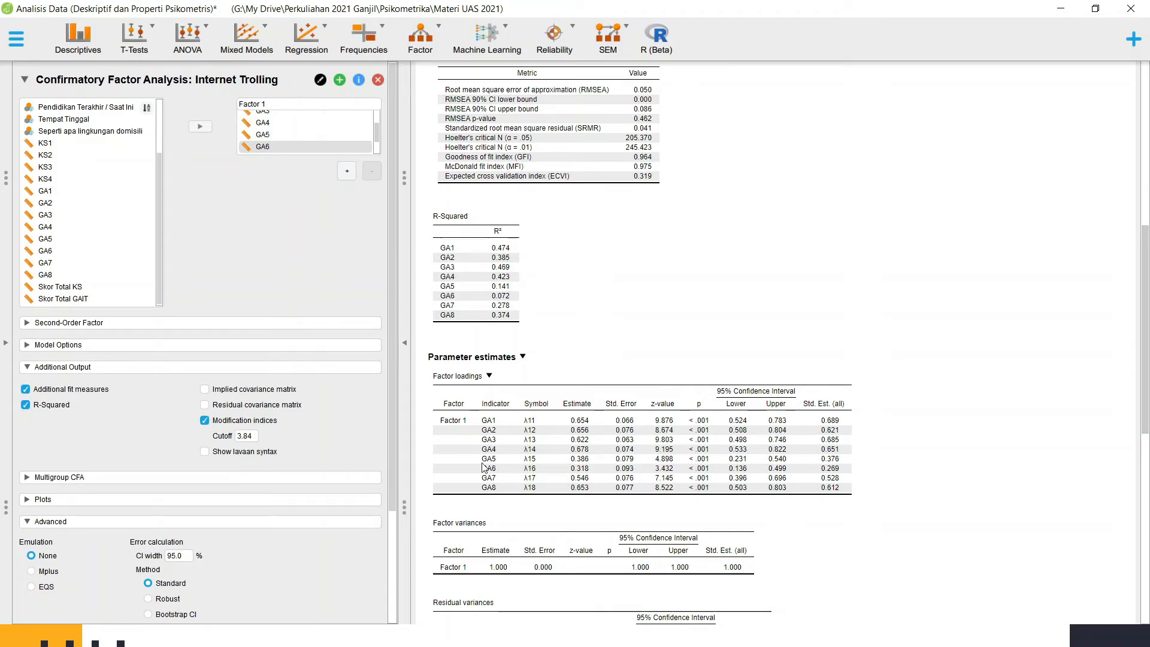
drag(1147, 390, 1149, 247)
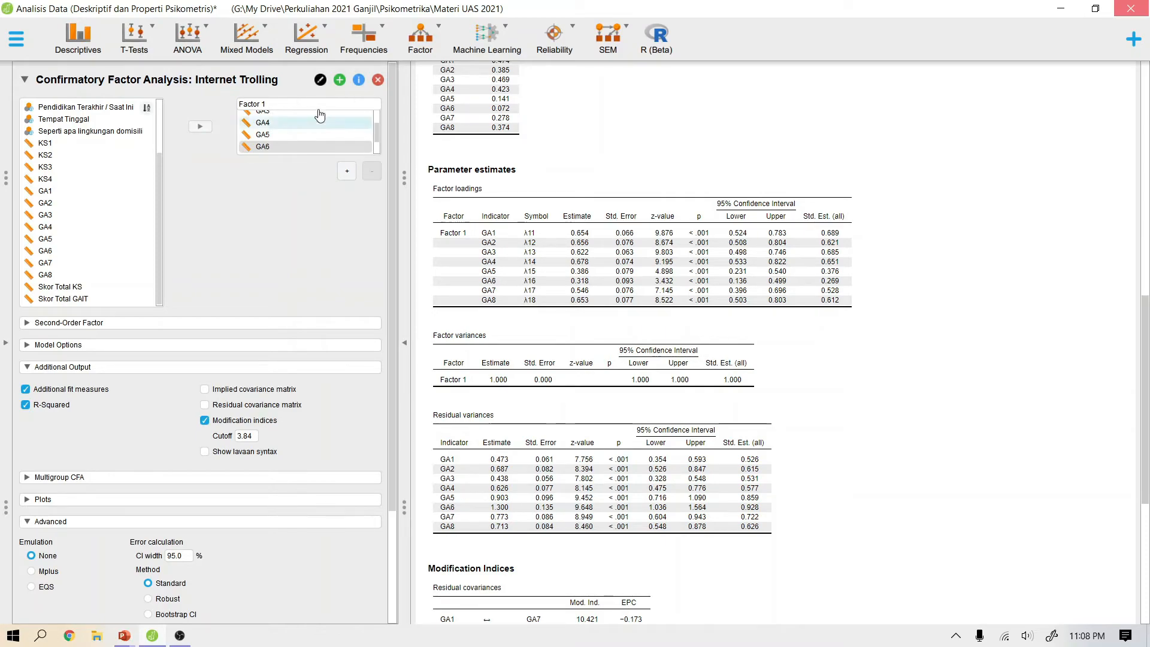
- Append "(1 faktor)" to the title of the Internet Trolling confirmatory factor analysis
click(321, 80)
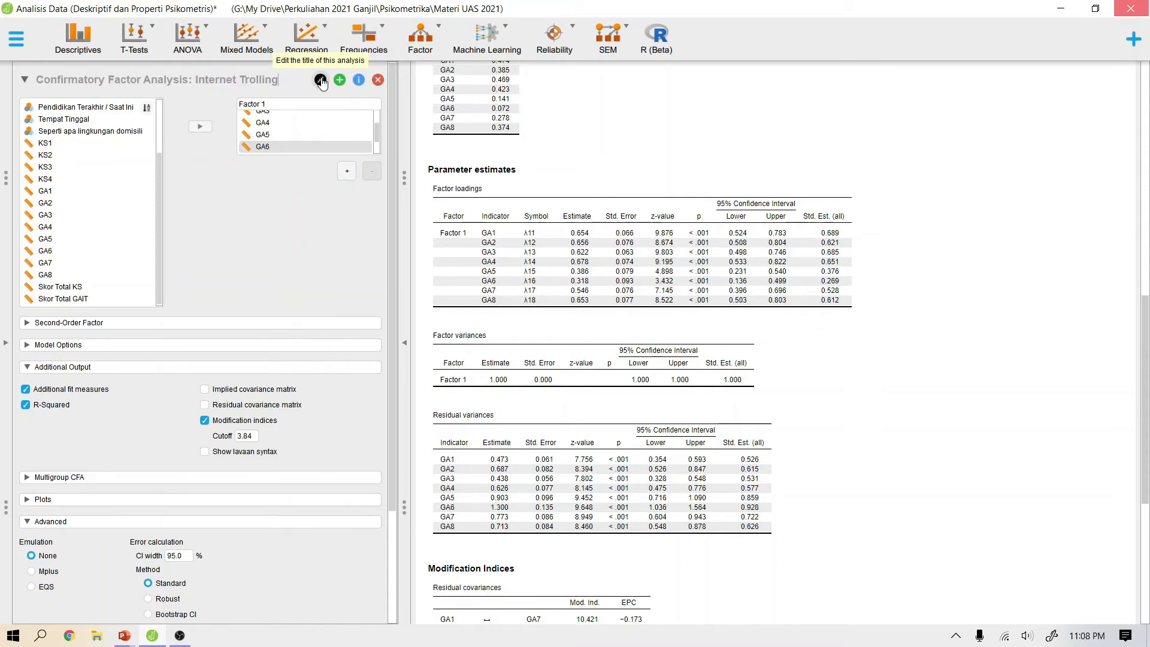
text((1 faktor))
key(Return)
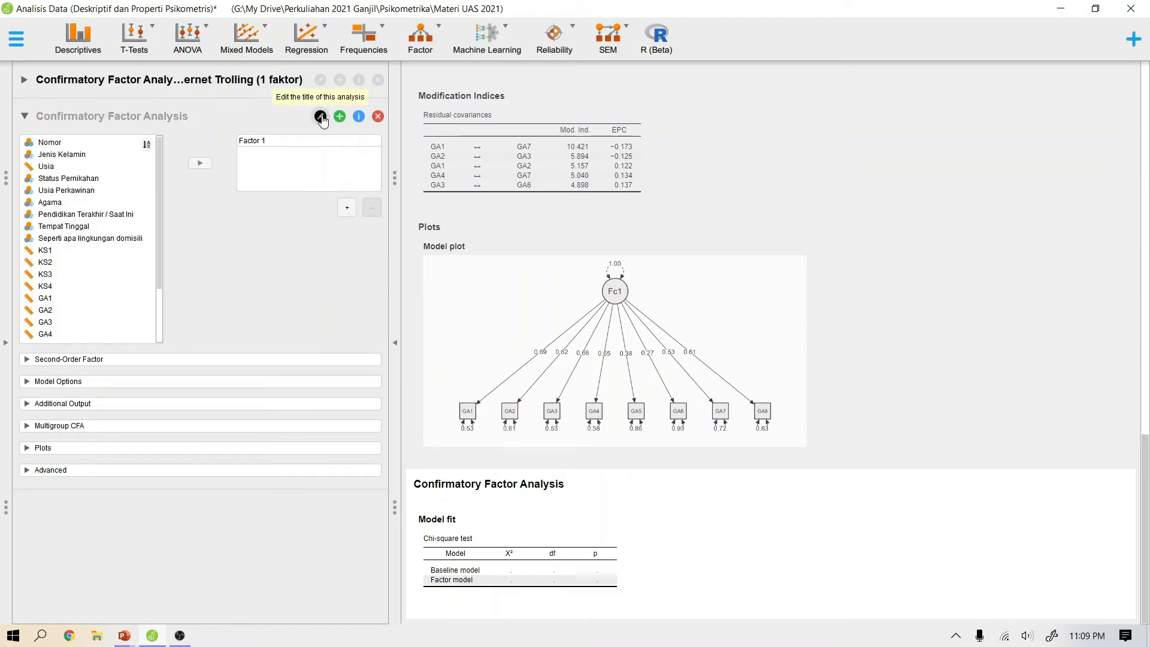
- Create another confirmatory factor analysis titled "Confirmatory Factor Analysis: Internet Trolling (2 faktor)" and add a second factor to it
text(Internet Trolling (2 faktor))
click(350, 209)
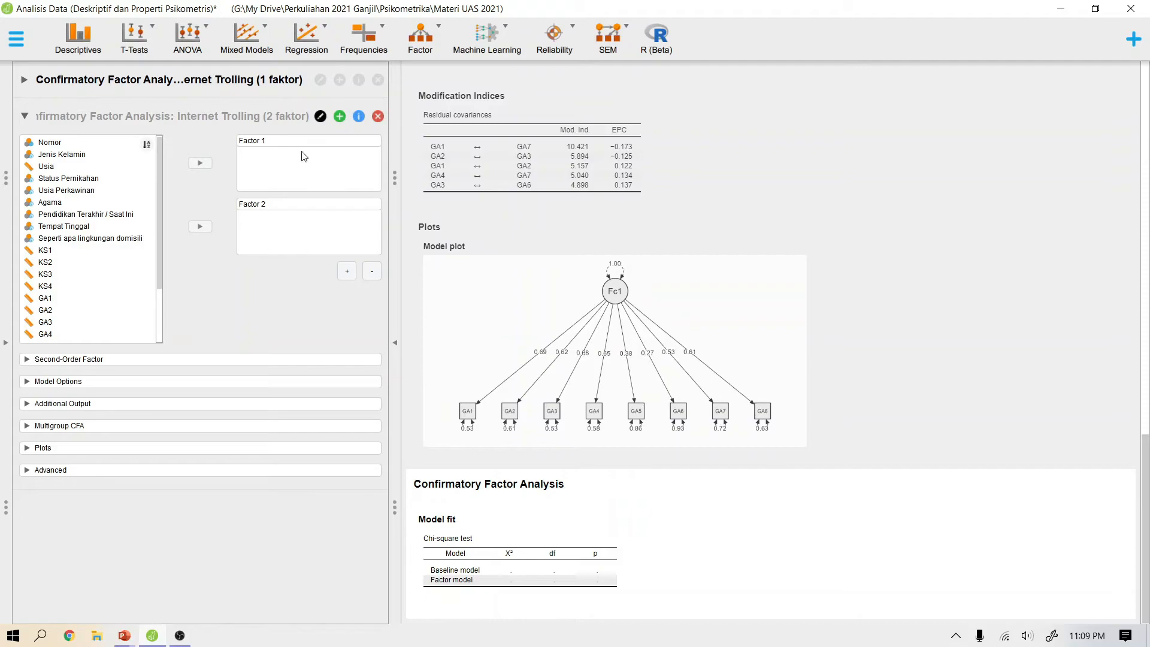
- Assign GA1, GA2, GA3, GA4, GA7 and GA8 to Factor 1, leaving out GA5 and GA6
click(69, 303)
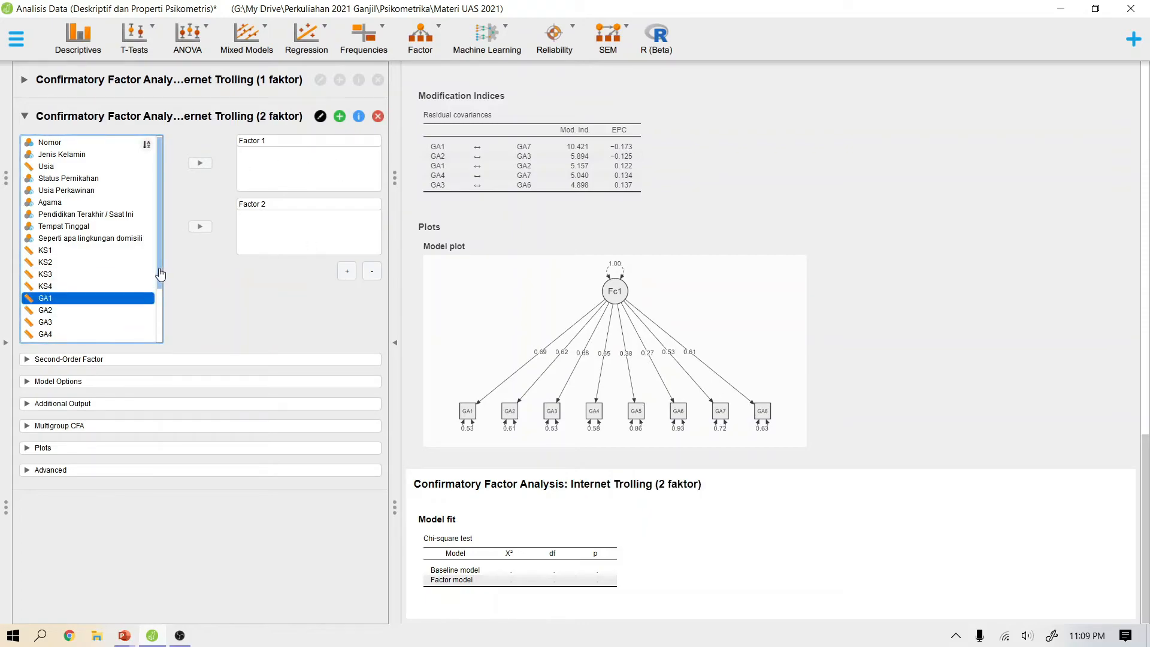
scroll(161, 274, down, 2)
shift+click(37, 315)
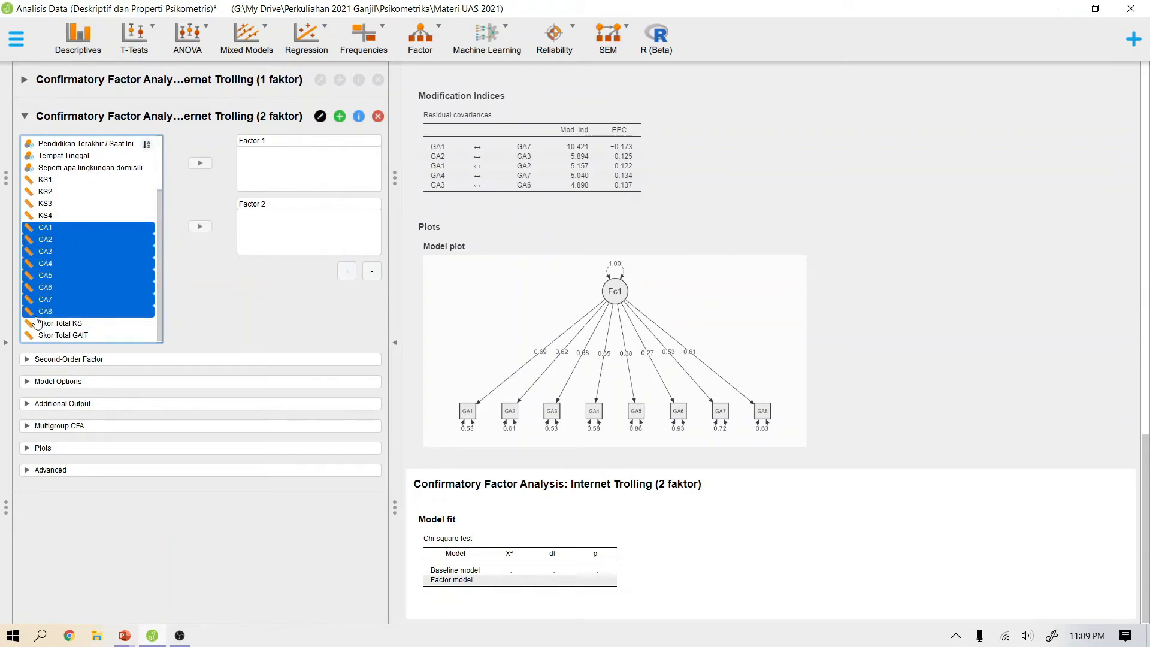
ctrl+click(49, 288)
ctrl+click(51, 275)
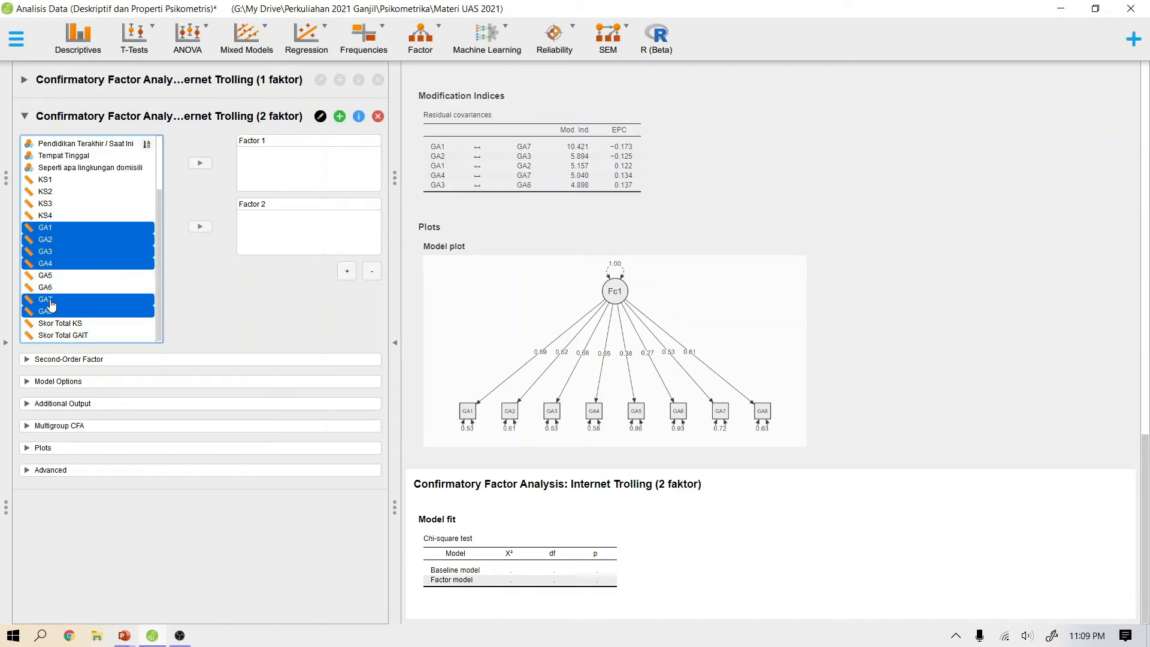
click(200, 163)
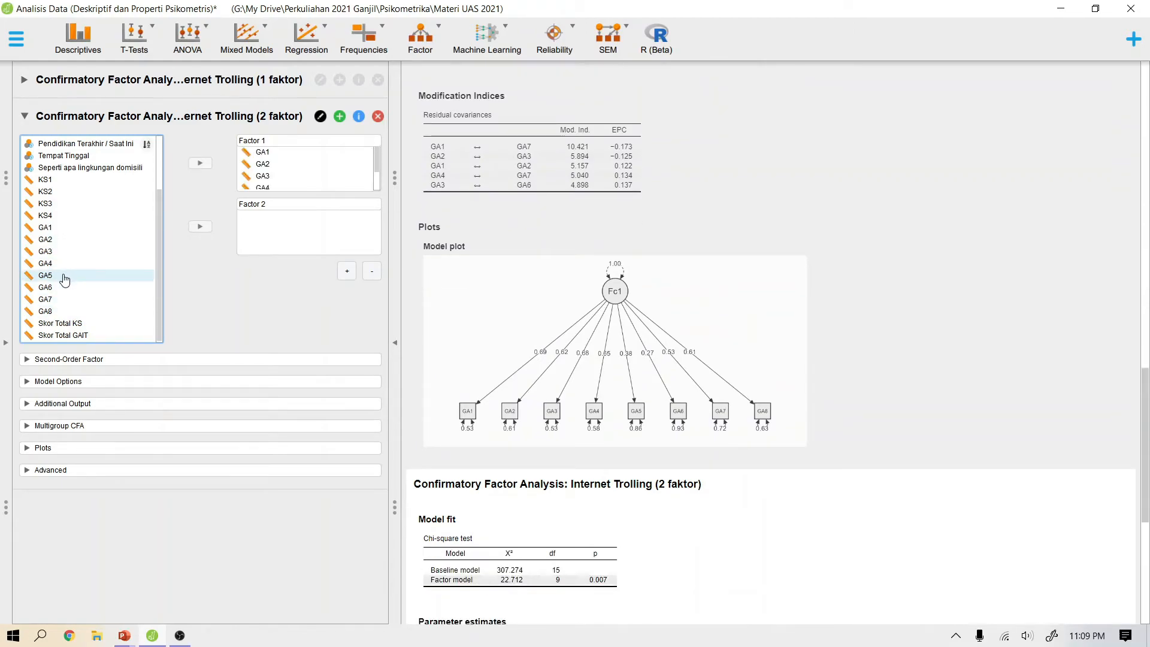
- Assign GA5 and GA6 to Factor 2 of the two-factor analysis
click(65, 276)
drag(65, 279, 64, 289)
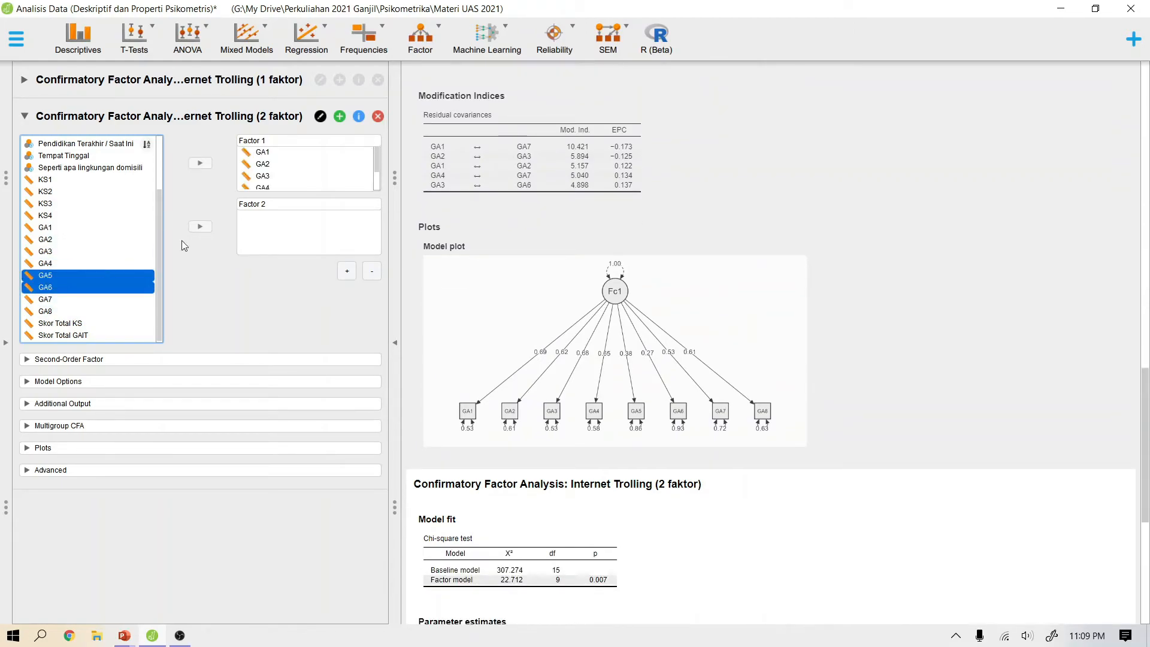
click(201, 226)
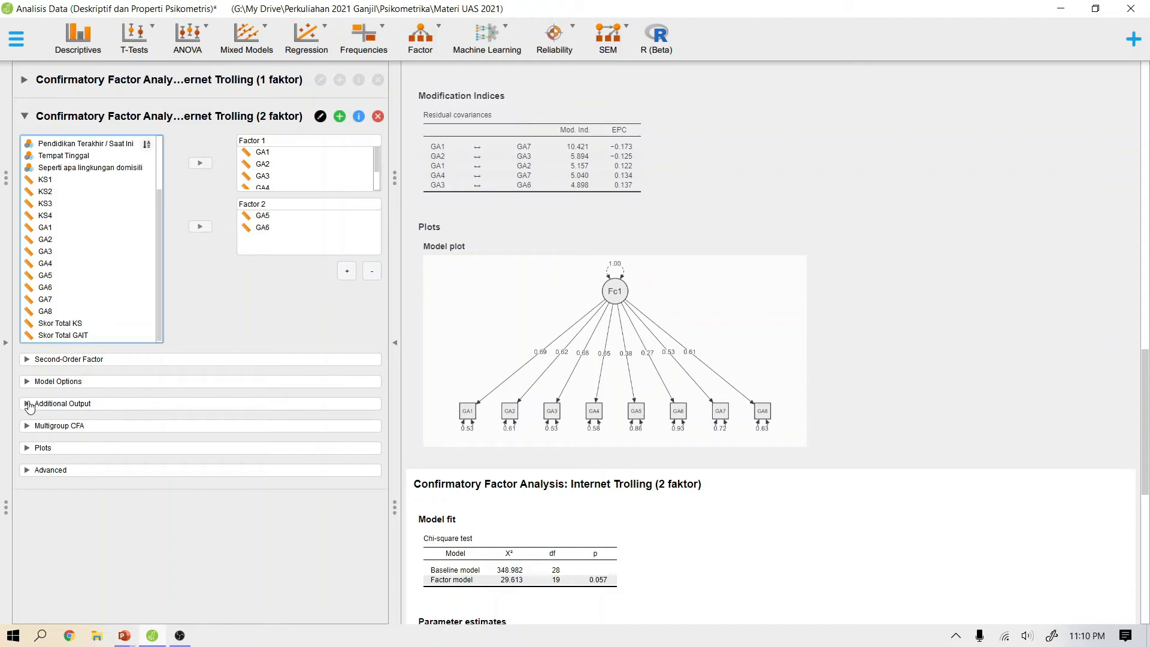
- Include additional fit measures, R-squared, modification indices and a model plot with standardized parameters in the two-factor analysis
click(24, 404)
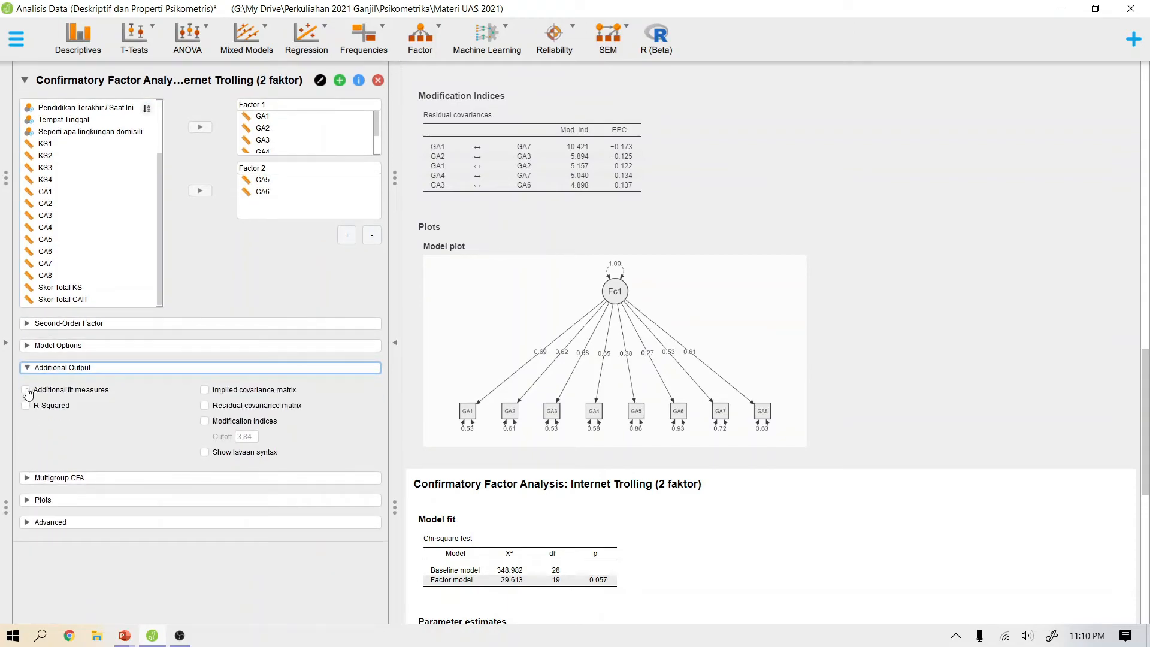
click(26, 390)
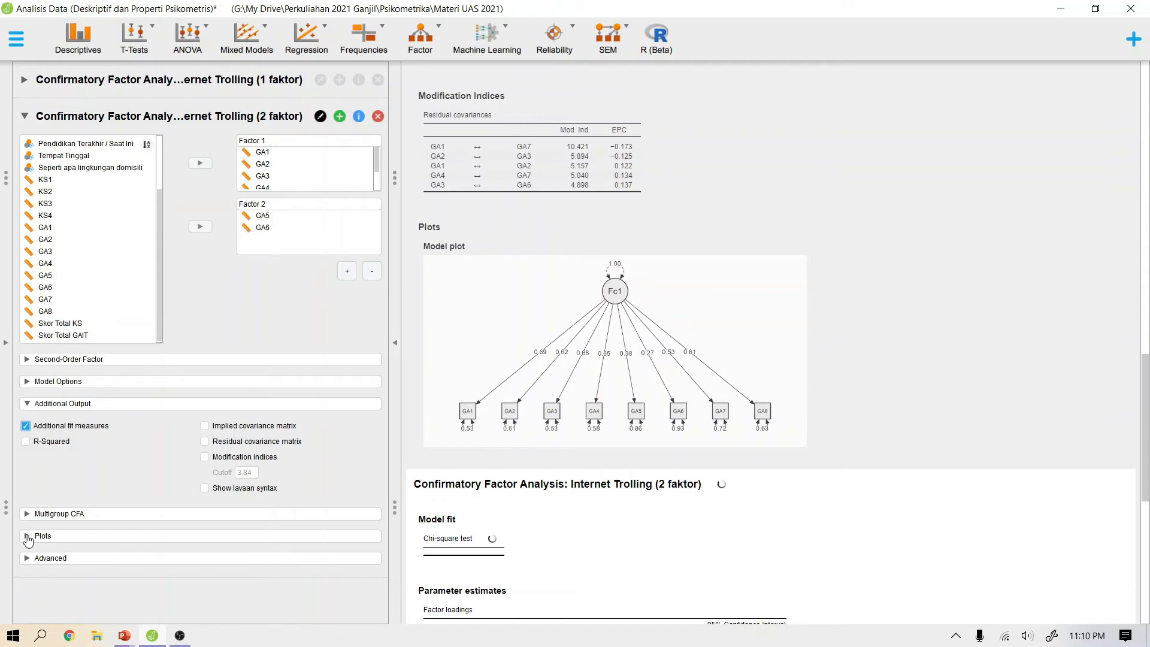
click(28, 536)
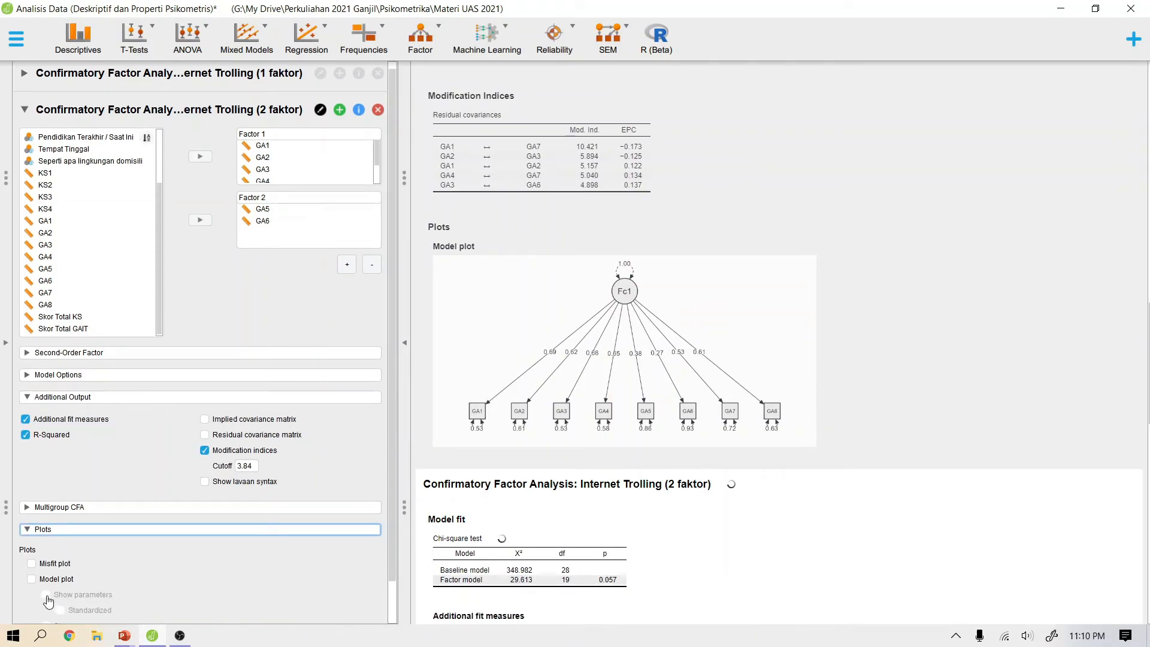
click(47, 596)
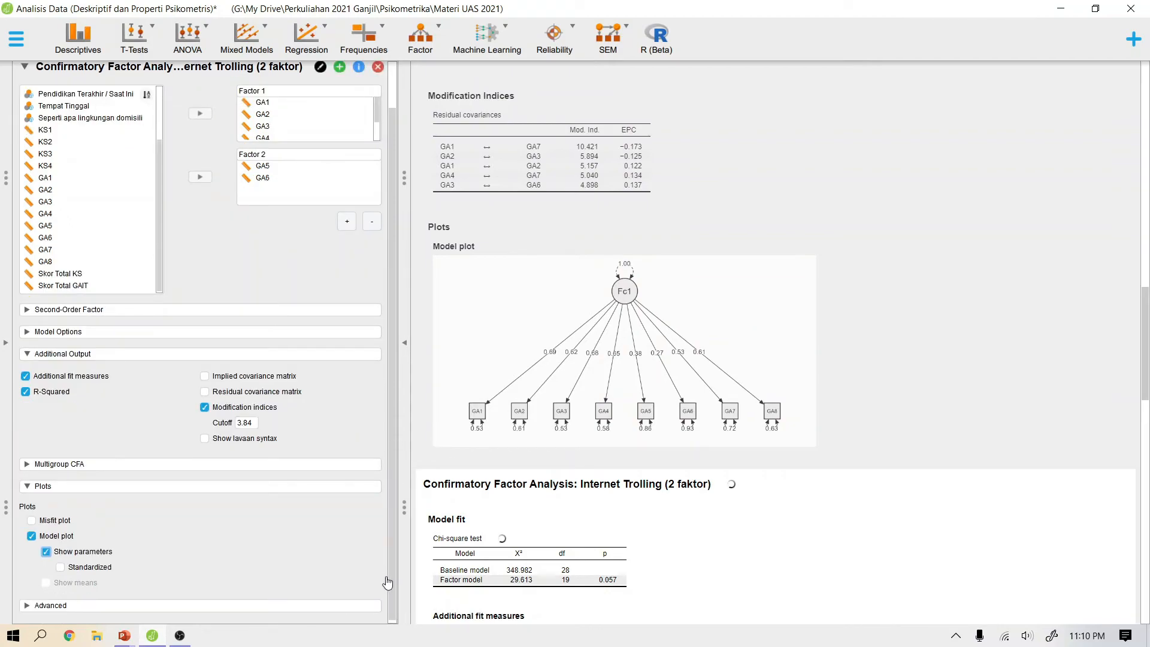
click(61, 567)
drag(393, 428, 394, 530)
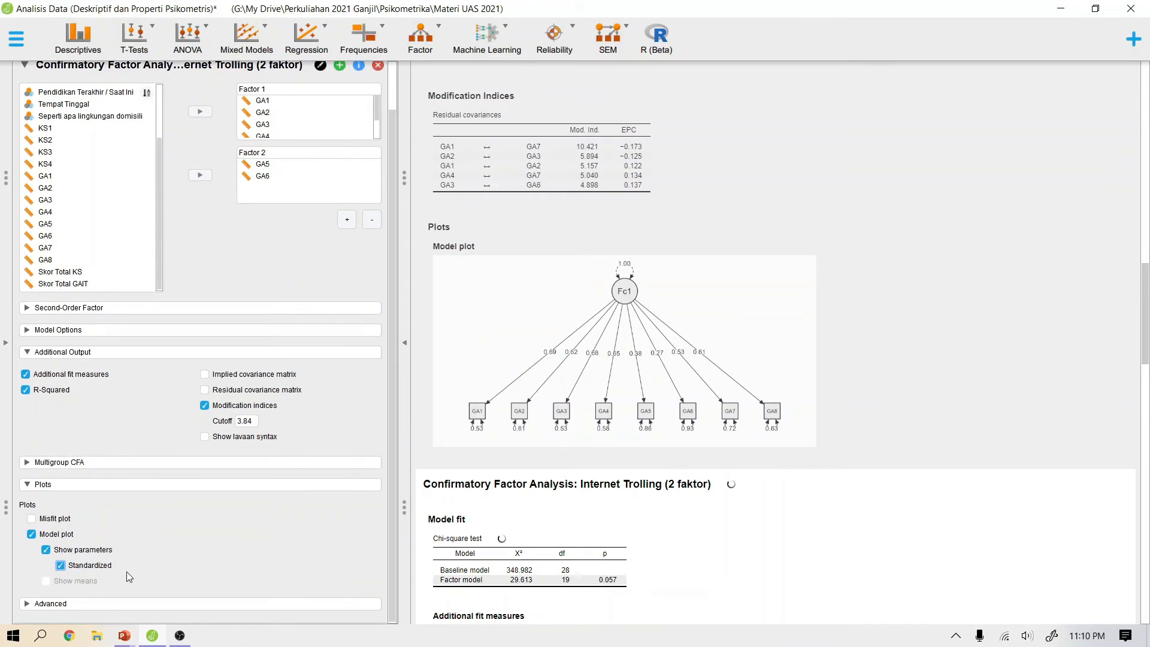
- Set the two-factor analysis's standardization to All in the advanced settings
click(27, 605)
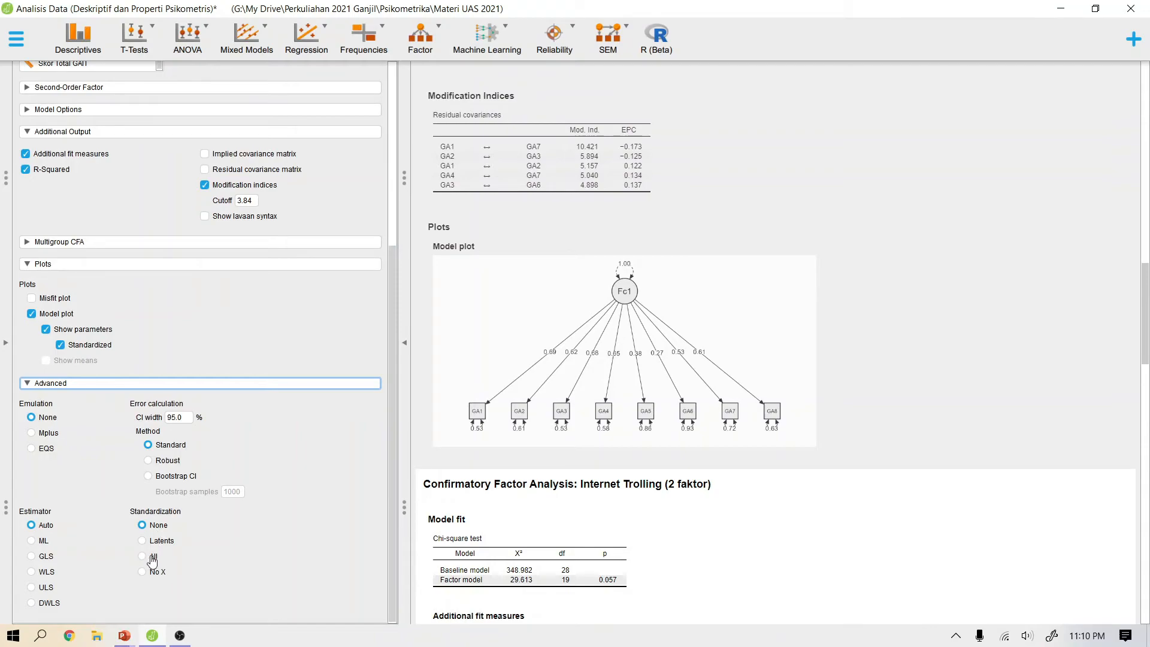
click(152, 557)
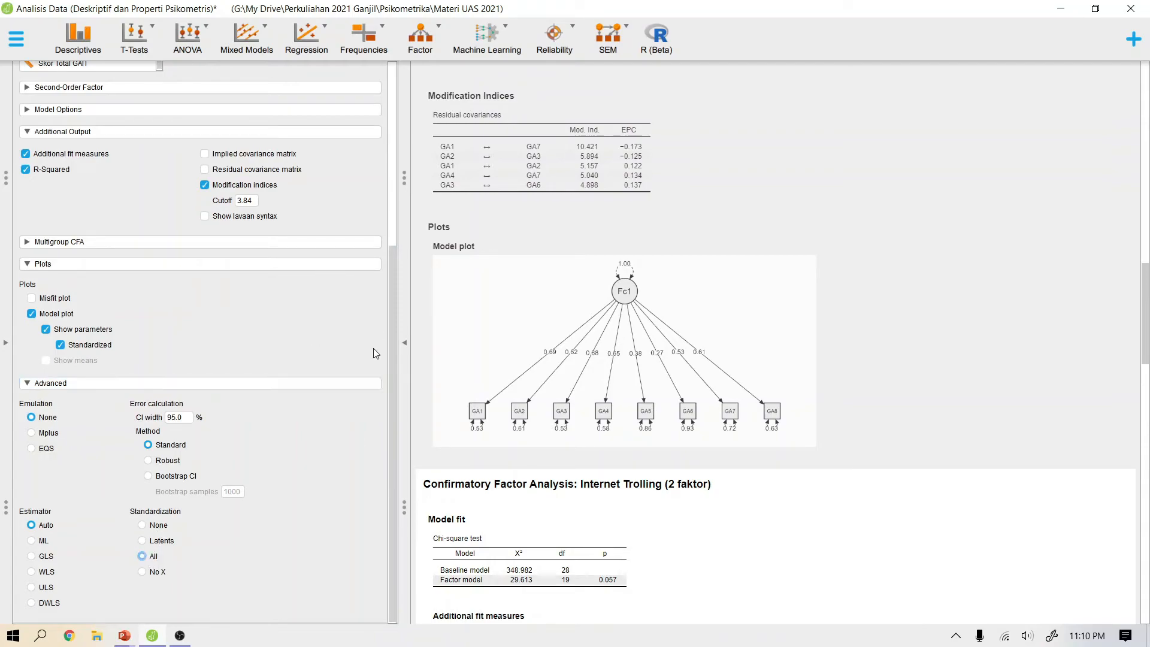
drag(395, 459, 403, 185)
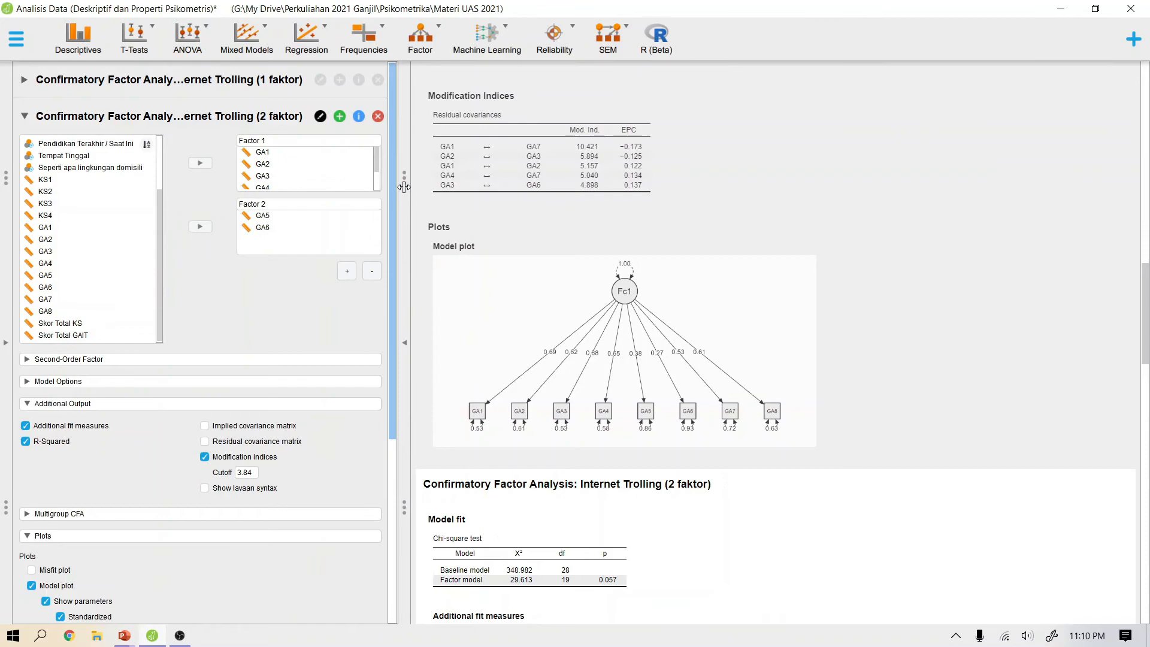
- Examine the chi-square test and additional fit measures of the two-factor Internet Trolling analysis
click(211, 120)
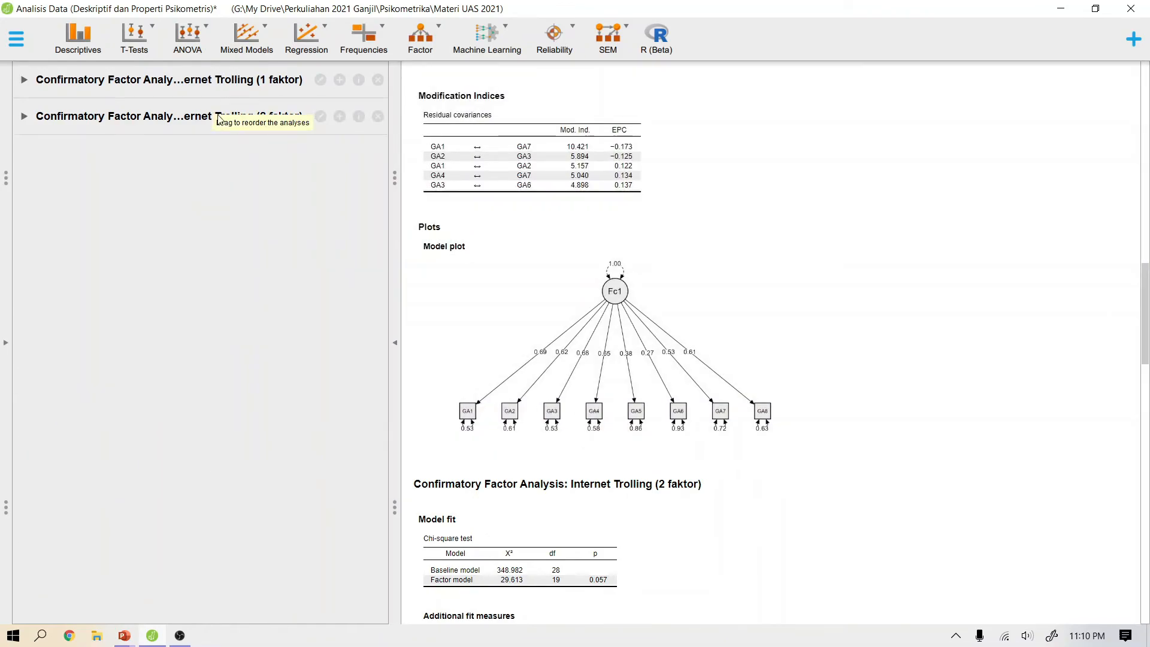
click(175, 120)
click(516, 154)
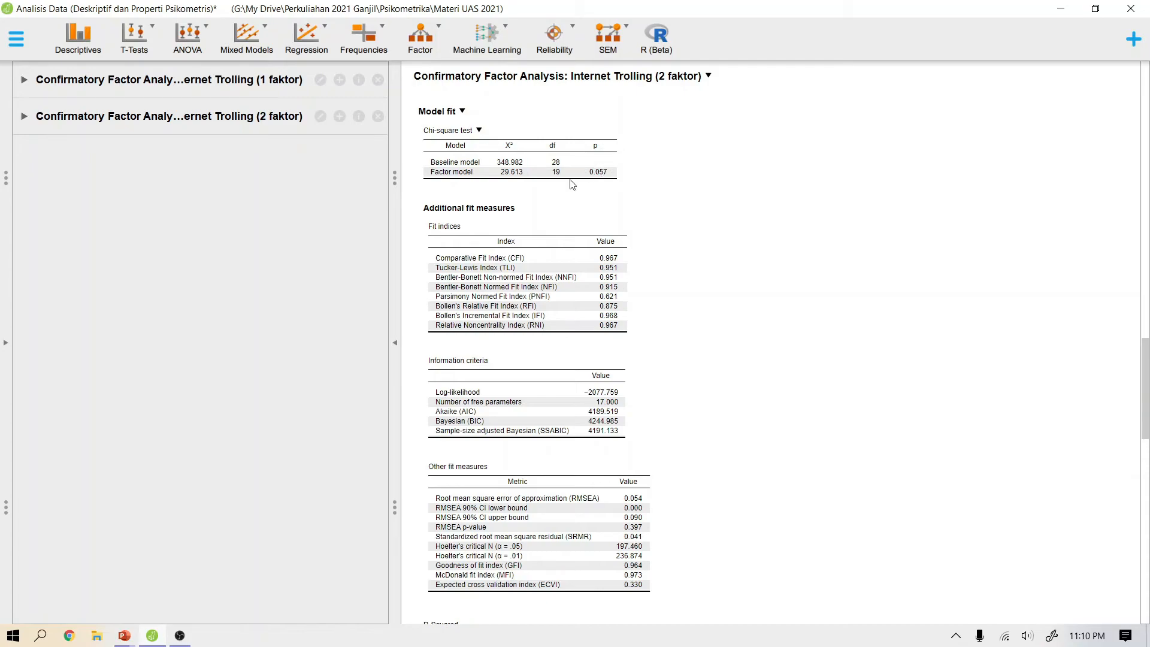
click(270, 116)
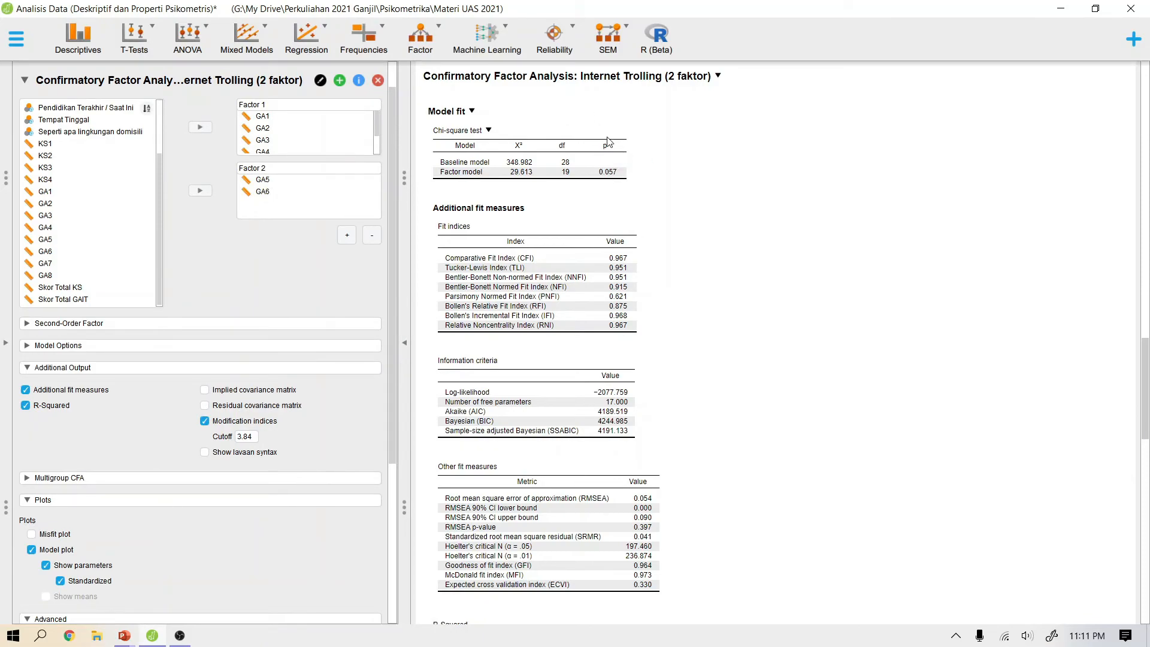
- Compare the chi-square test, fit indices and information criteria of the one-factor analysis with those of the two-factor analysis
click(246, 77)
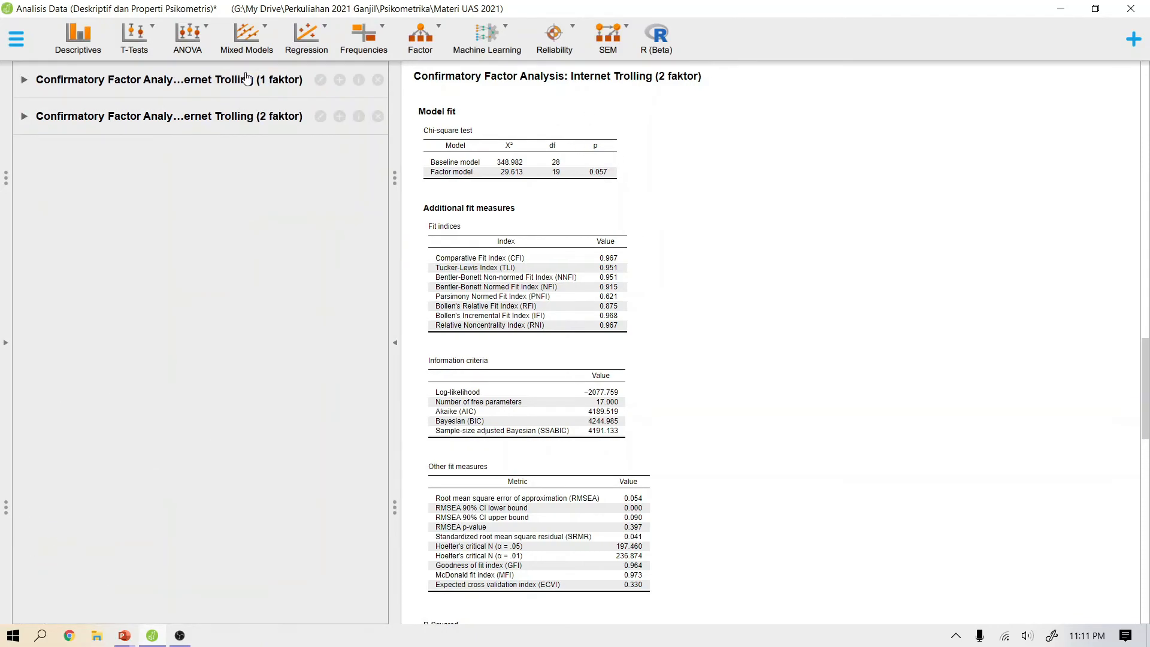
click(246, 77)
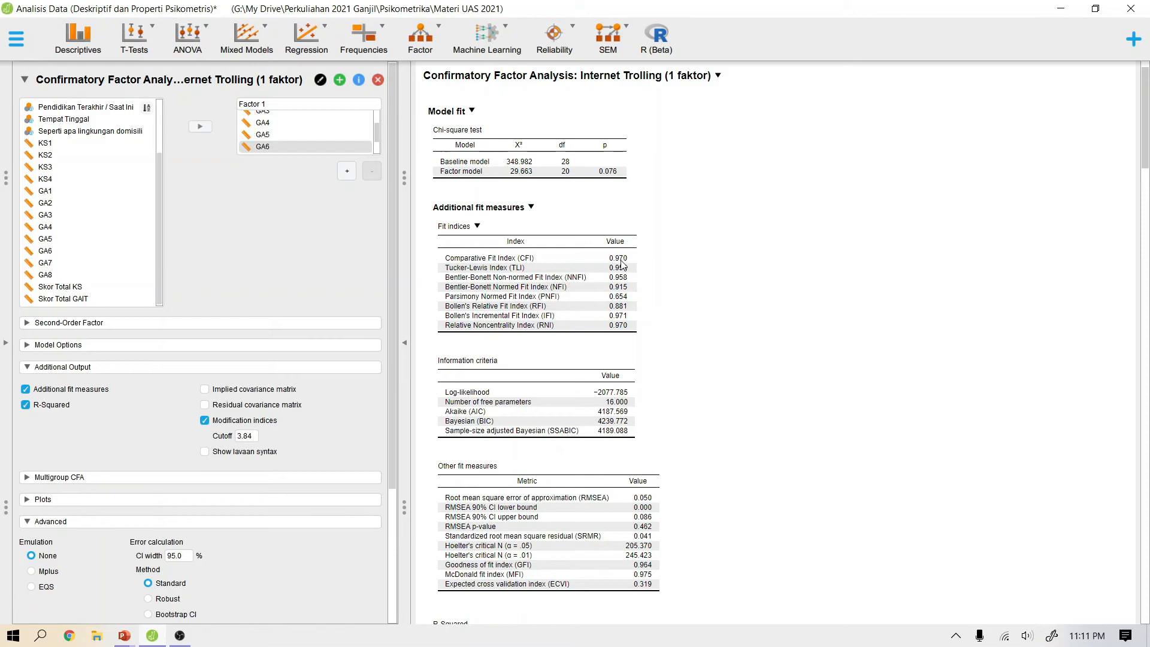
click(254, 82)
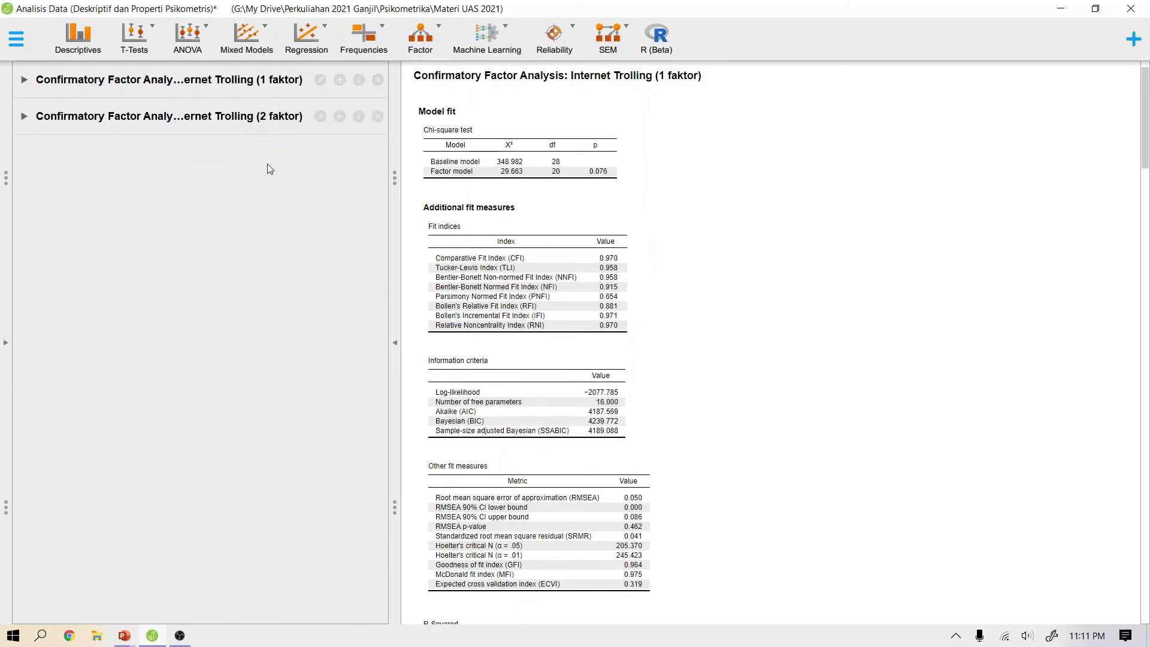
click(227, 117)
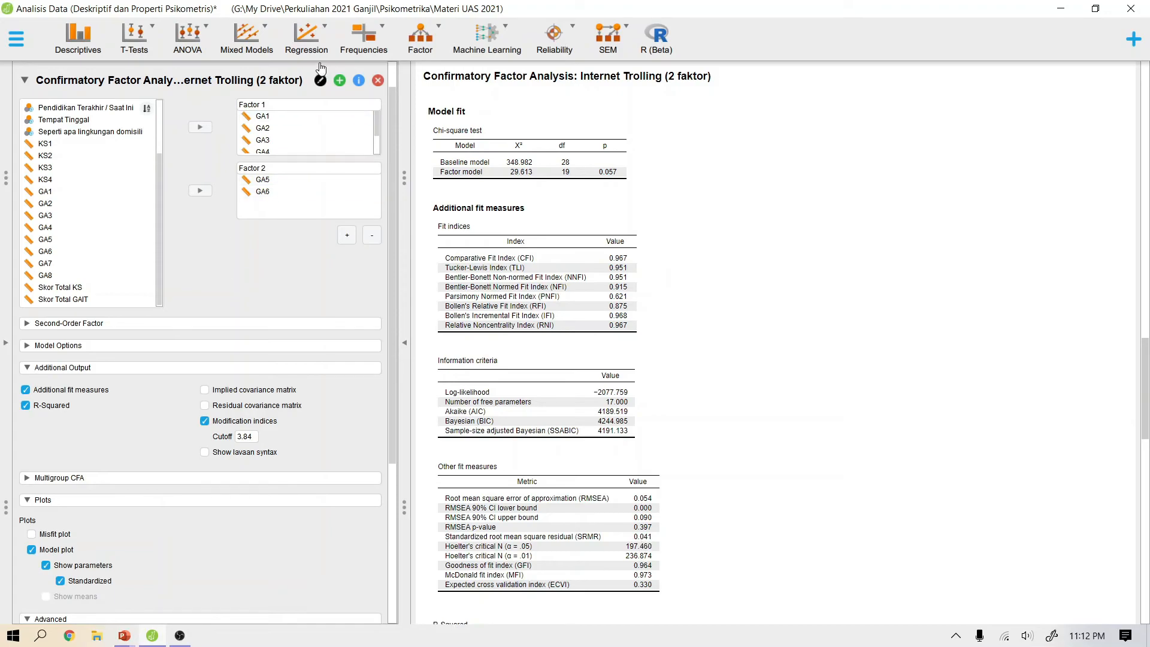
- Return to the one-factor analysis and review its fit measures, R-squared values and factor loadings
click(268, 82)
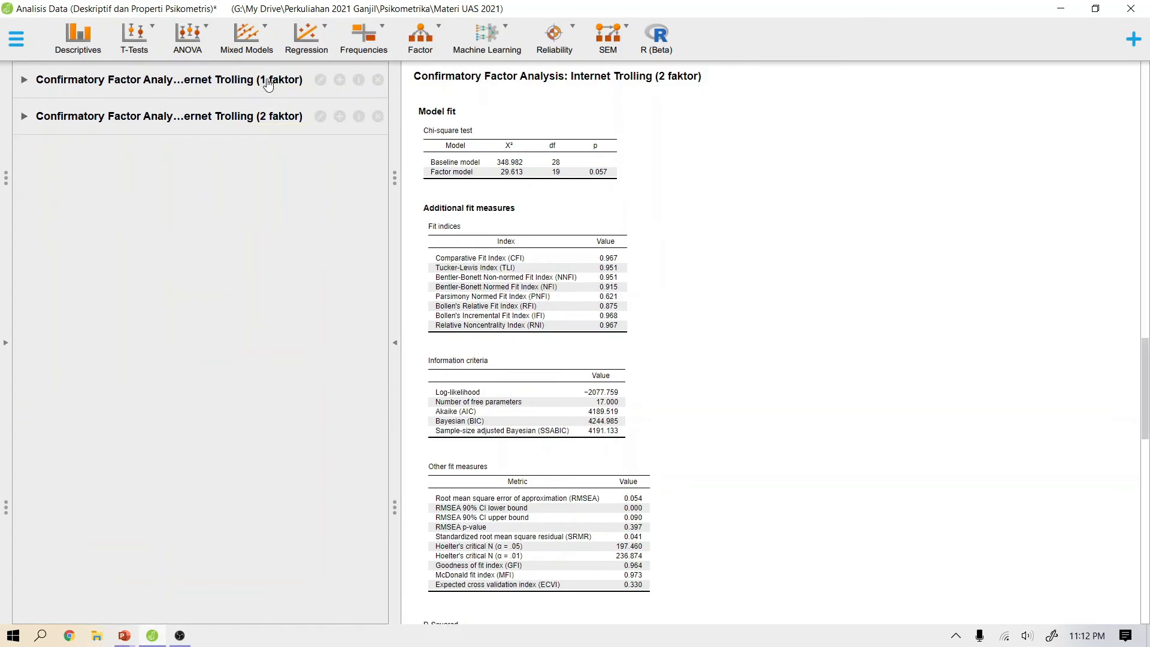
click(268, 83)
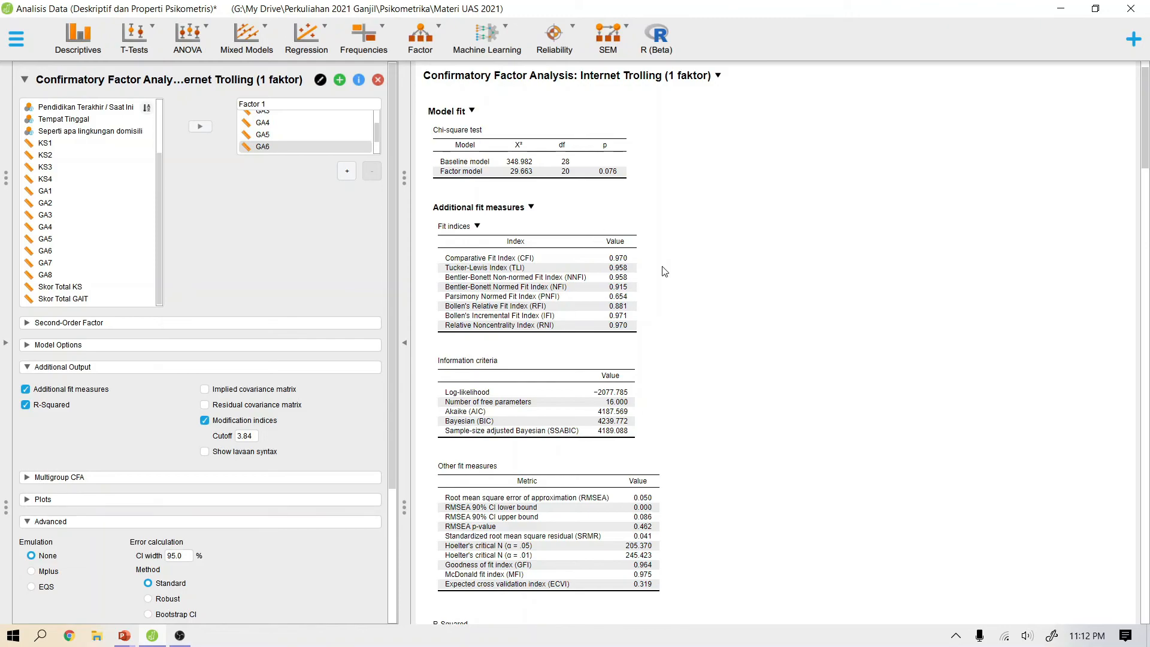
click(1146, 180)
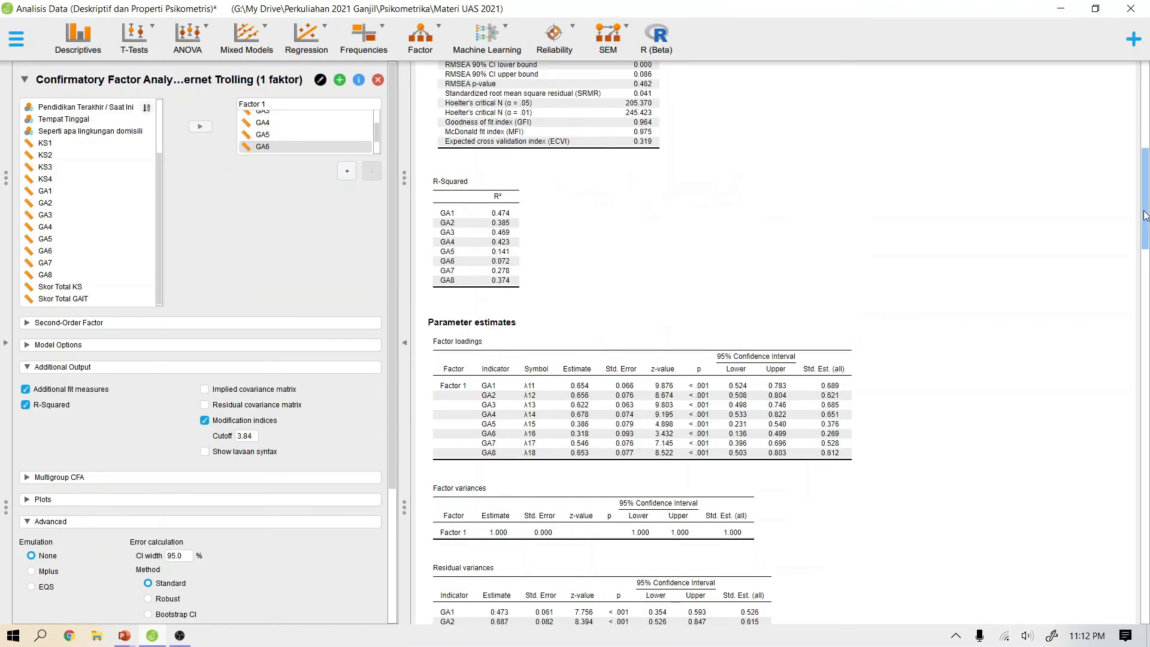
scroll(1146, 179, up, 4)
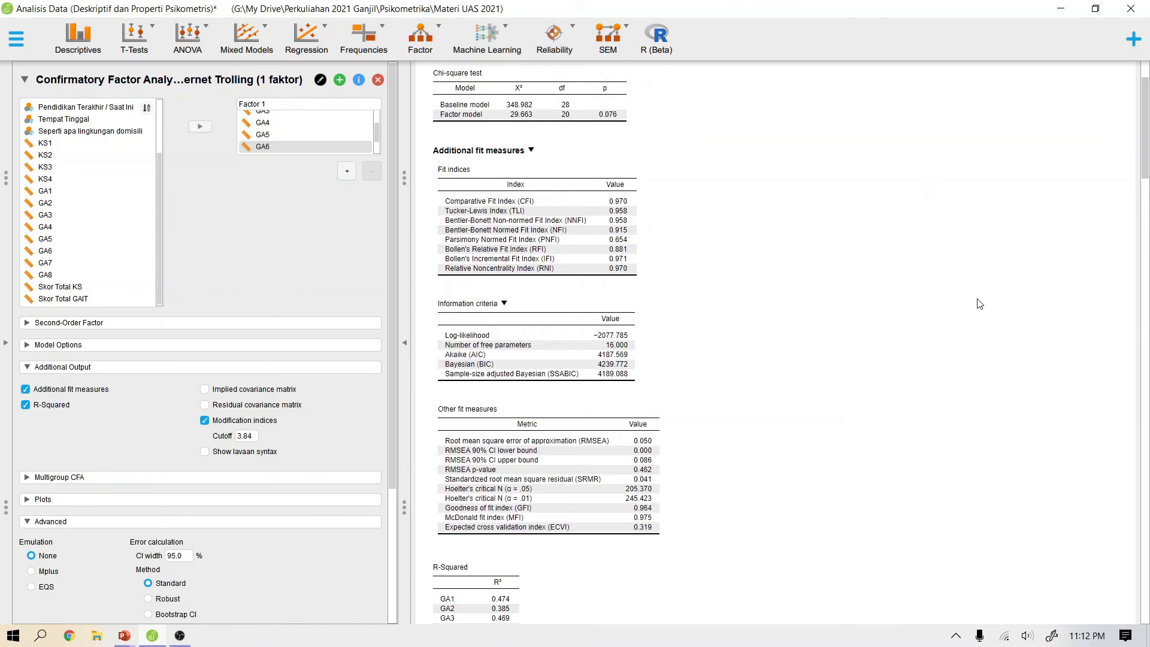
- Examine the two-factor analysis's factor covariance, residual variances, modification indices and model plot
click(202, 83)
click(240, 115)
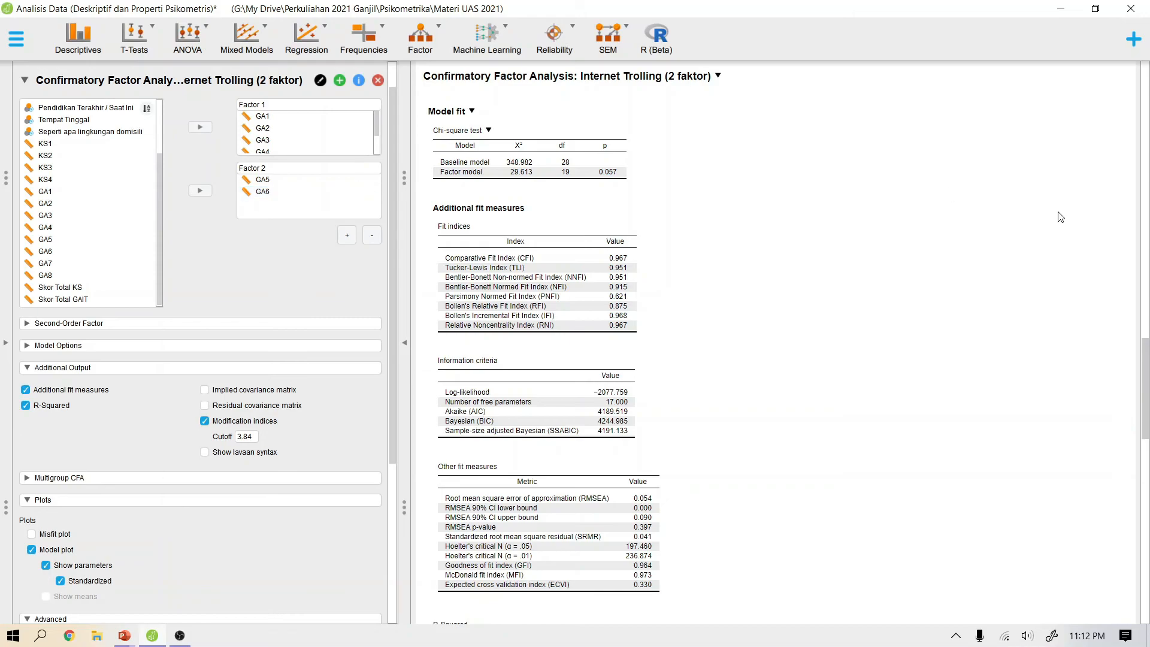
drag(1143, 389, 1138, 581)
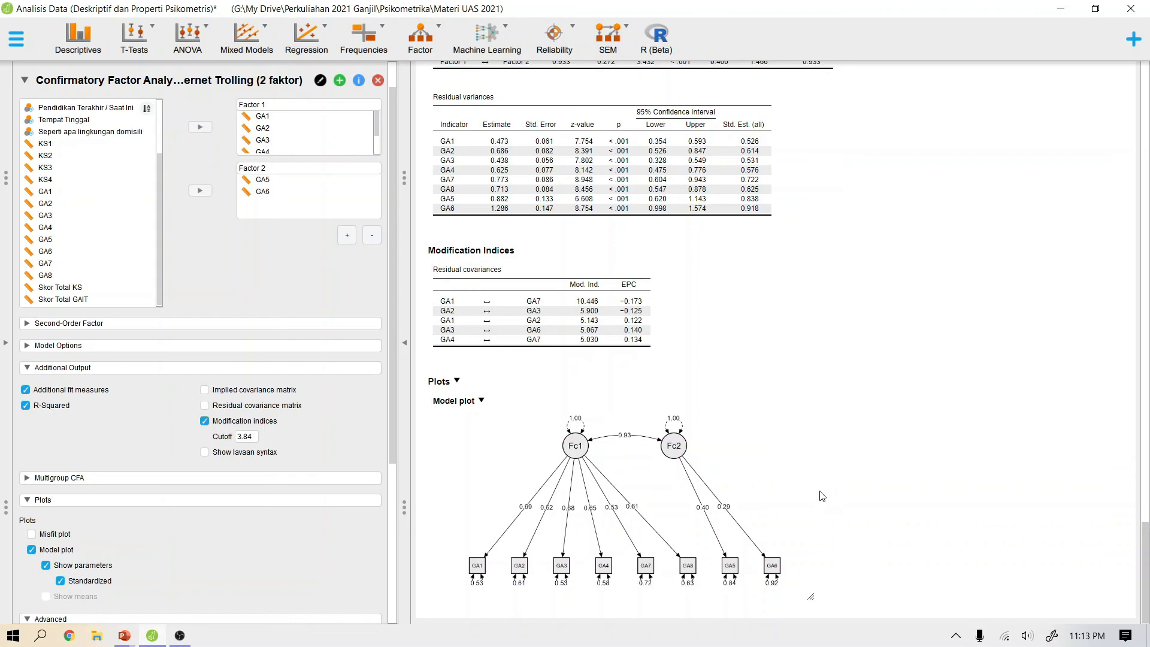
drag(1148, 555, 1148, 514)
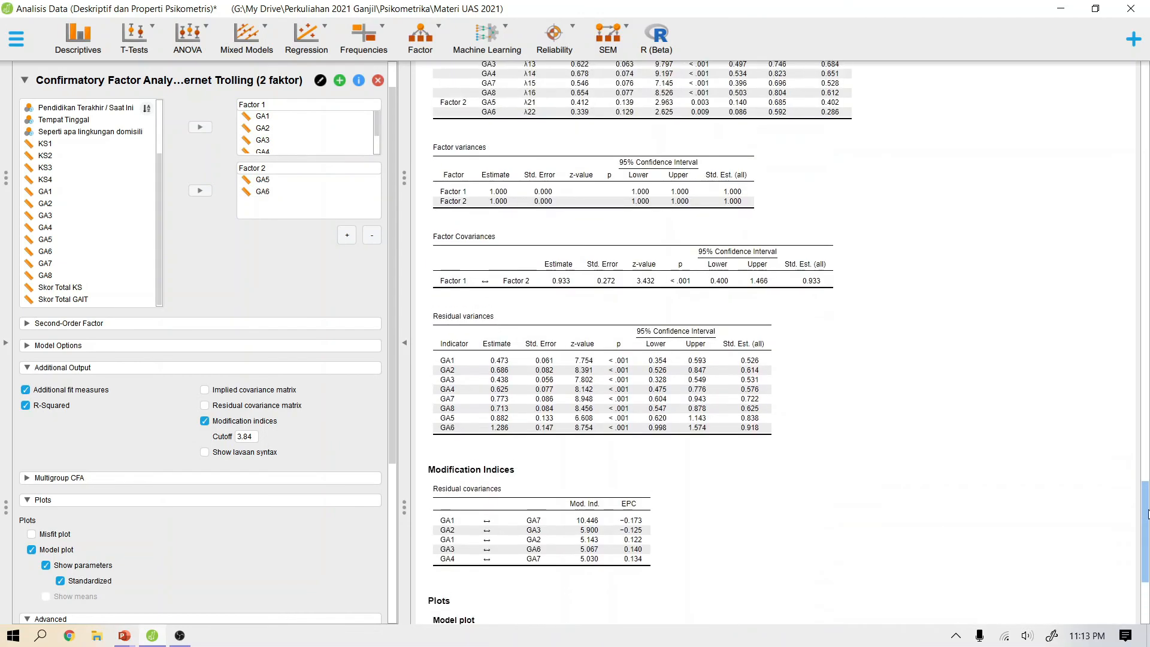
- Examine the one-factor analysis's parameter estimates, modification indices and model plot for comparison with the two-factor model
click(244, 85)
click(251, 85)
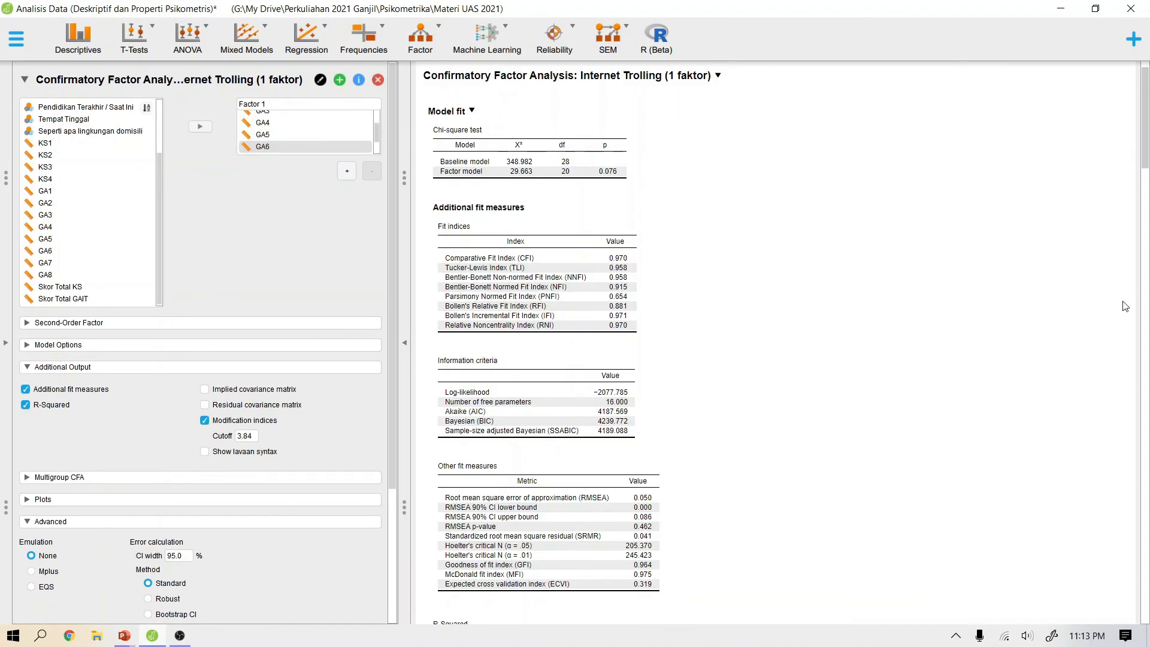
click(1147, 219)
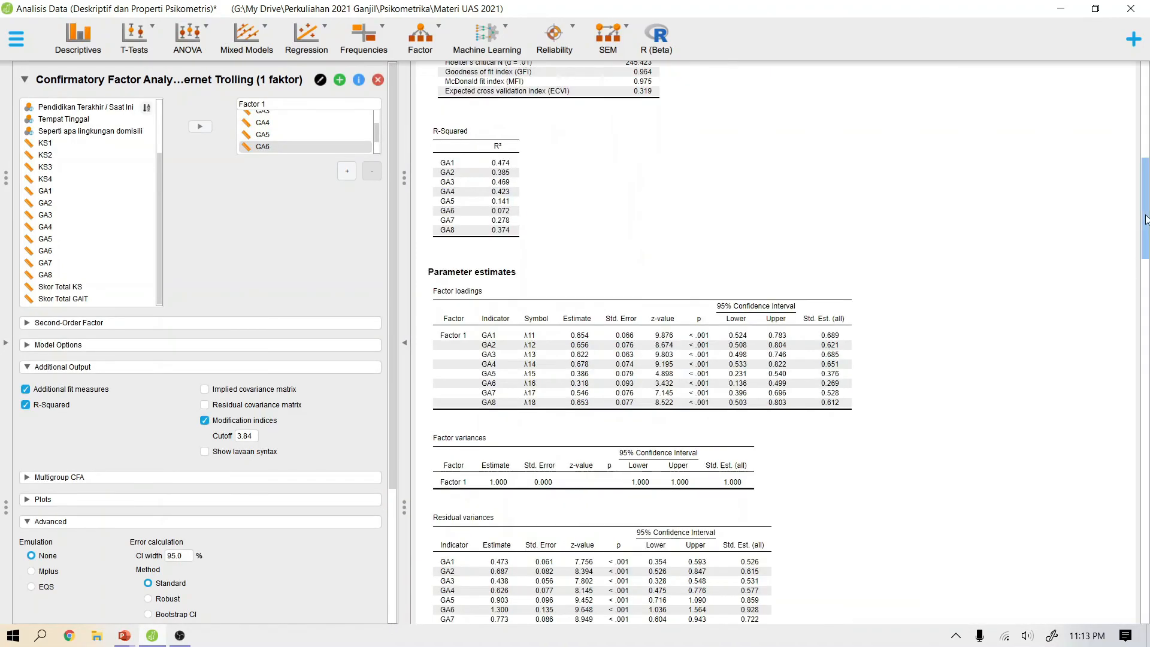
drag(1146, 220, 1147, 319)
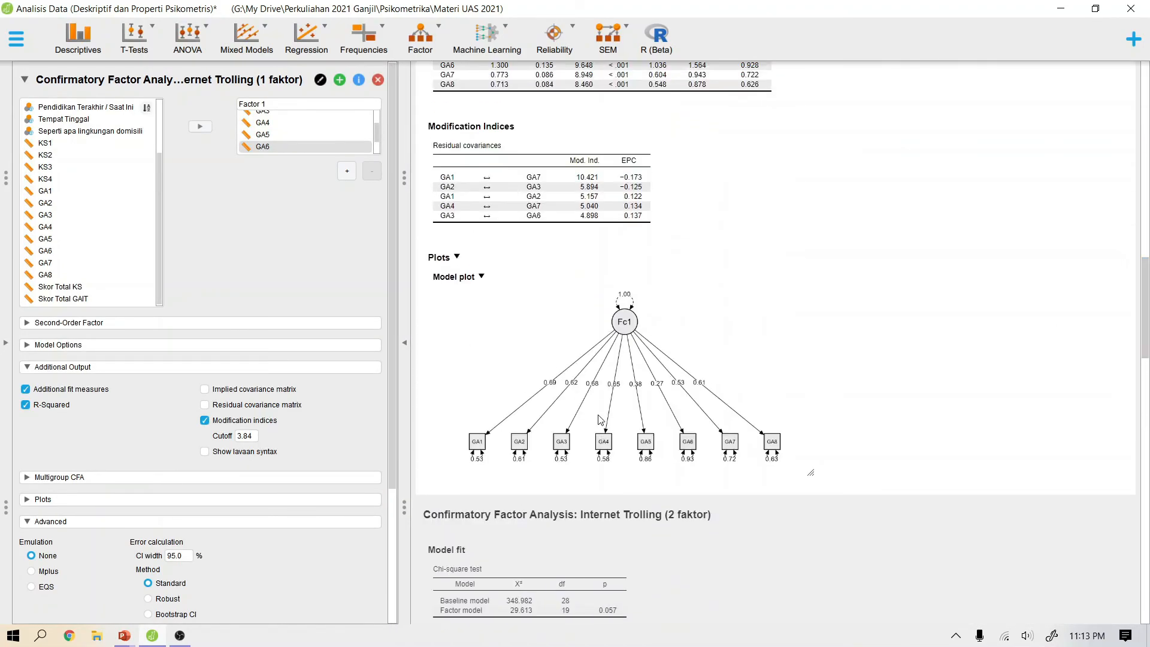
scroll(812, 172, up, 7)
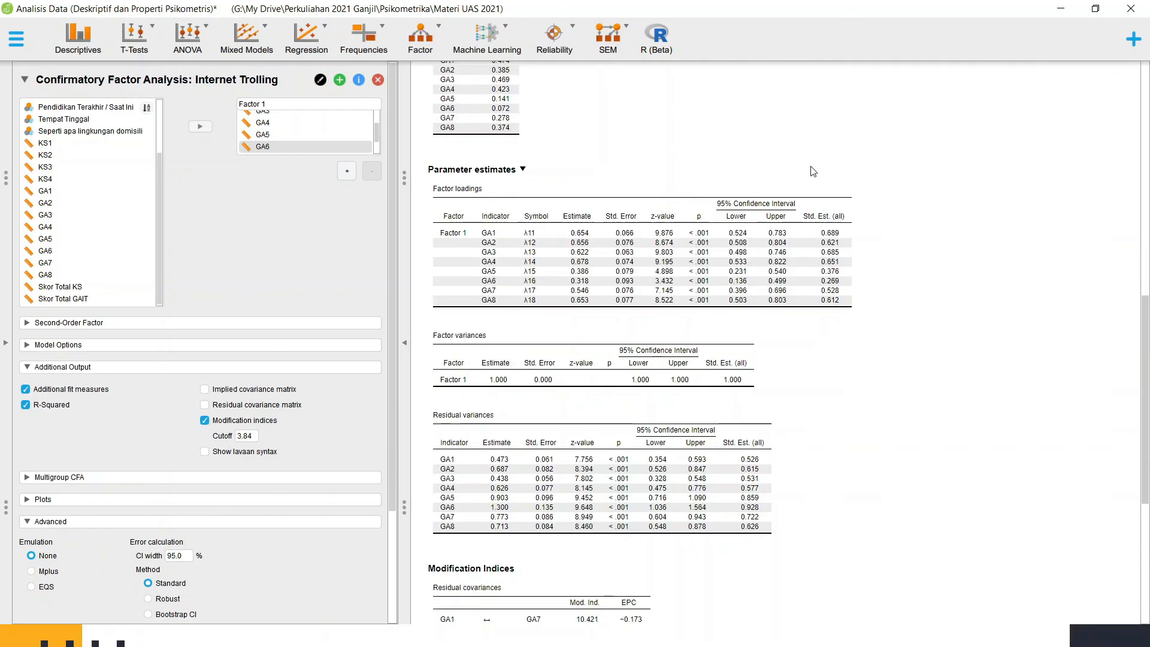